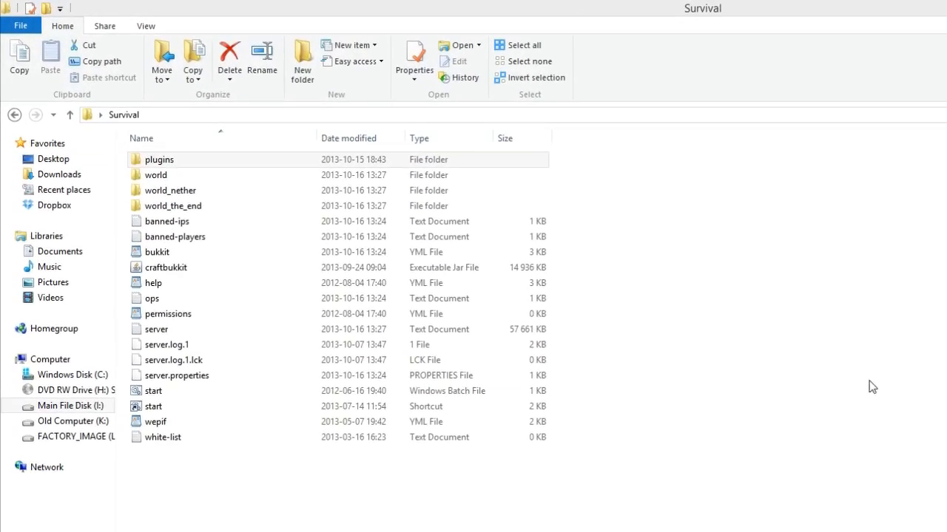
- Navigate into plugins > EpicBoss Gold Edition > Loots in File Explorer
{"action": "double_click", "coordinate": [148, 159]}
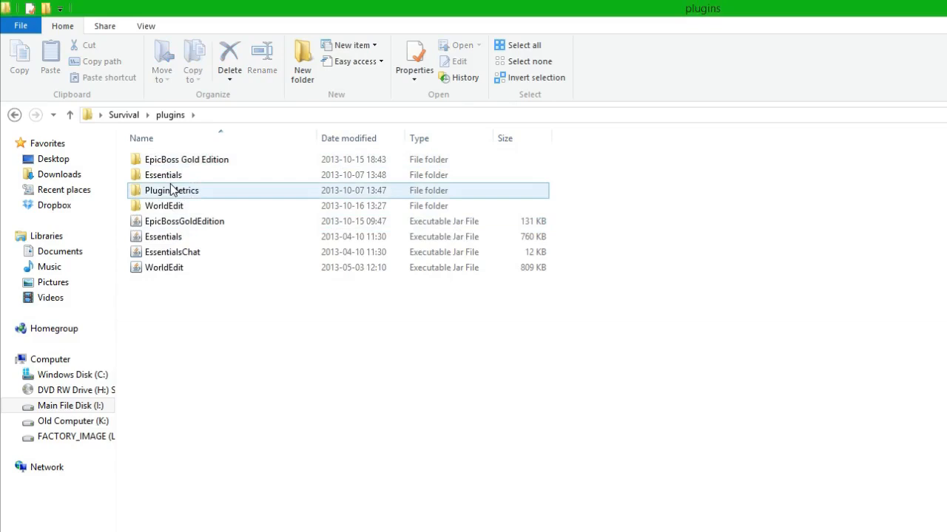
{"action": "double_click", "coordinate": [172, 161]}
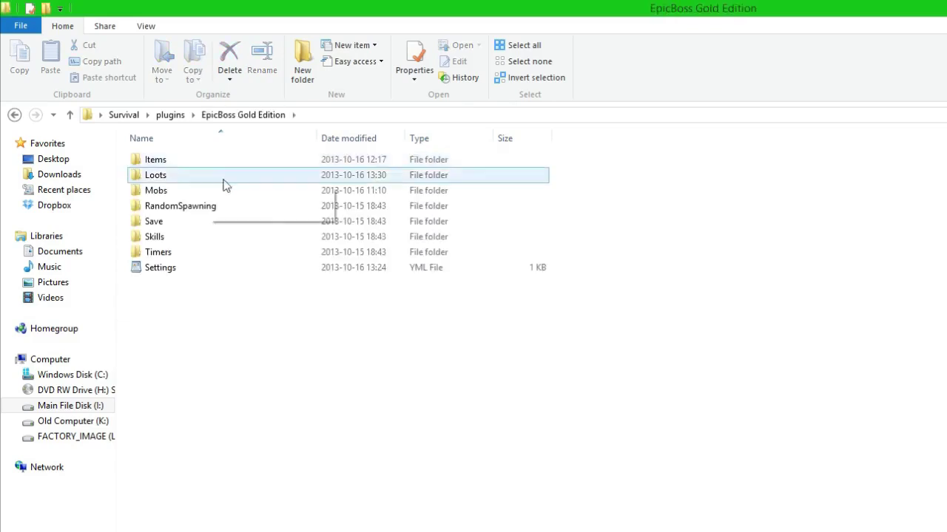
{"action": "double_click", "coordinate": [177, 175]}
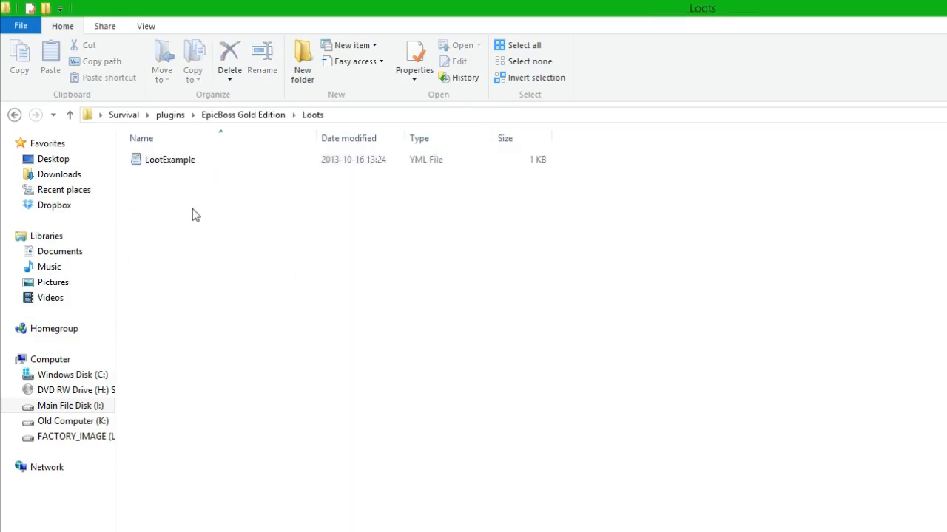
- Create a new text document in the Loots folder and open it in Notepad
{"action": "right_click", "coordinate": [192, 210]}
{"action": "mouse_move", "coordinate": [281, 385]}
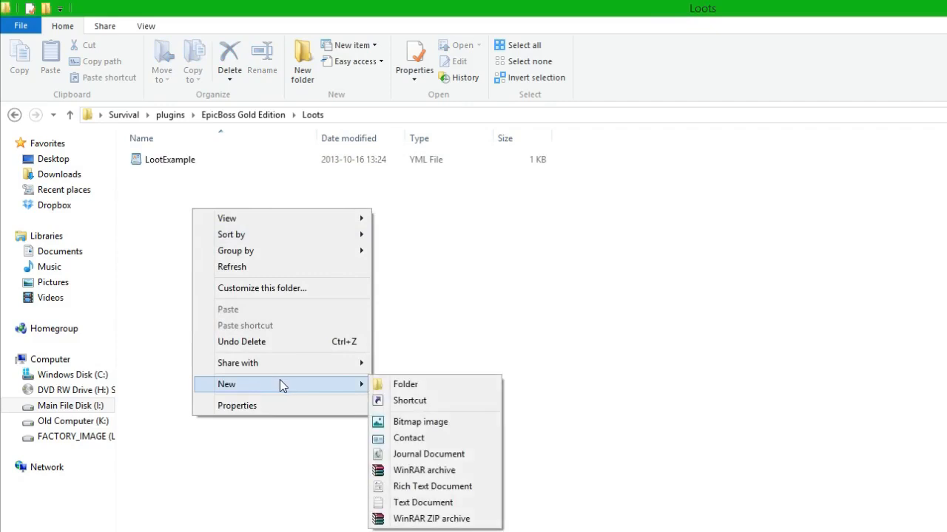
{"action": "left_click", "coordinate": [444, 502]}
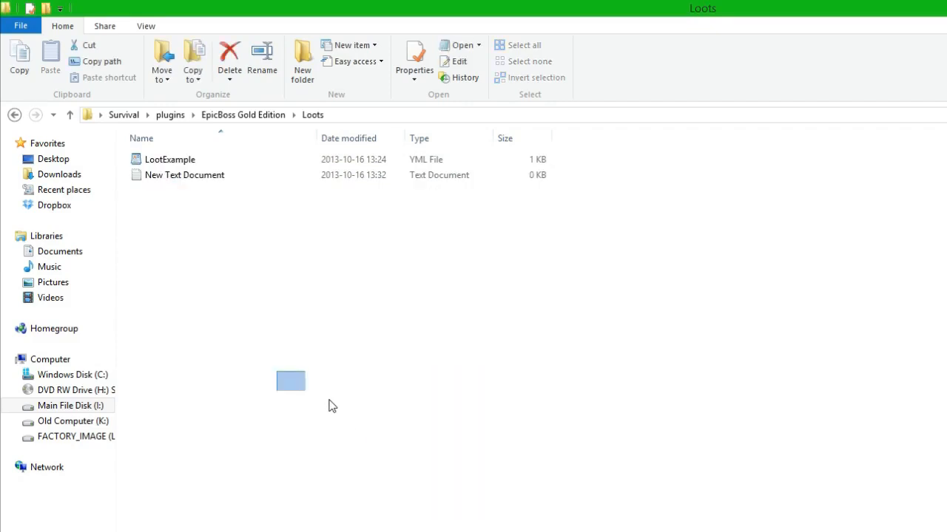
{"action": "left_click", "coordinate": [207, 178]}
{"action": "right_click", "coordinate": [203, 179]}
{"action": "double_click", "coordinate": [212, 175]}
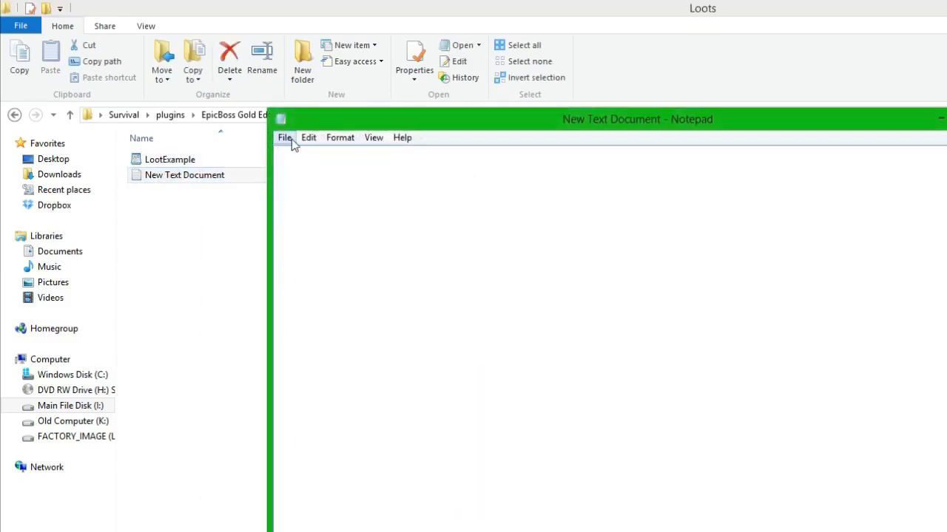
- Save the document as testLoot.yml, then delete the leftover New Text Document
{"action": "left_click", "coordinate": [285, 138]}
{"action": "left_click", "coordinate": [302, 186]}
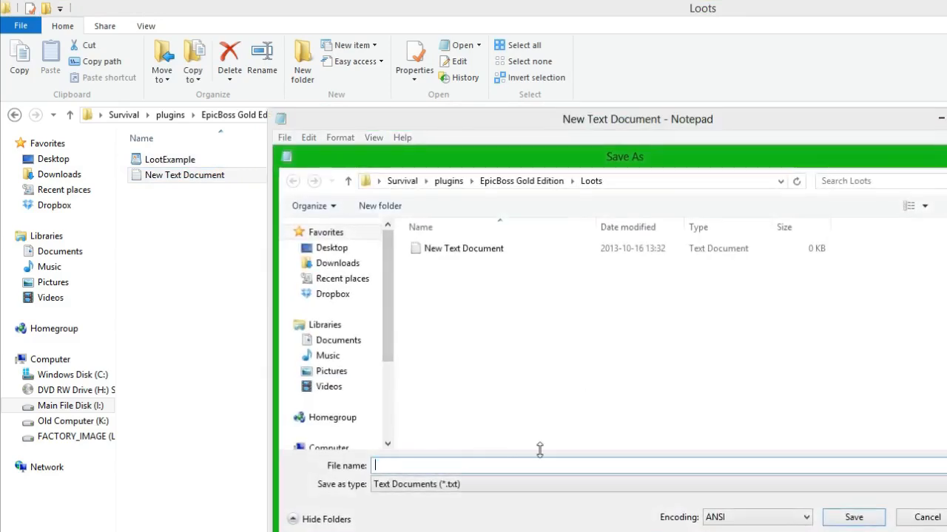
{"action": "type", "text": "te"}
{"action": "type", "text": "ml"}
{"action": "key", "text": "Return"}
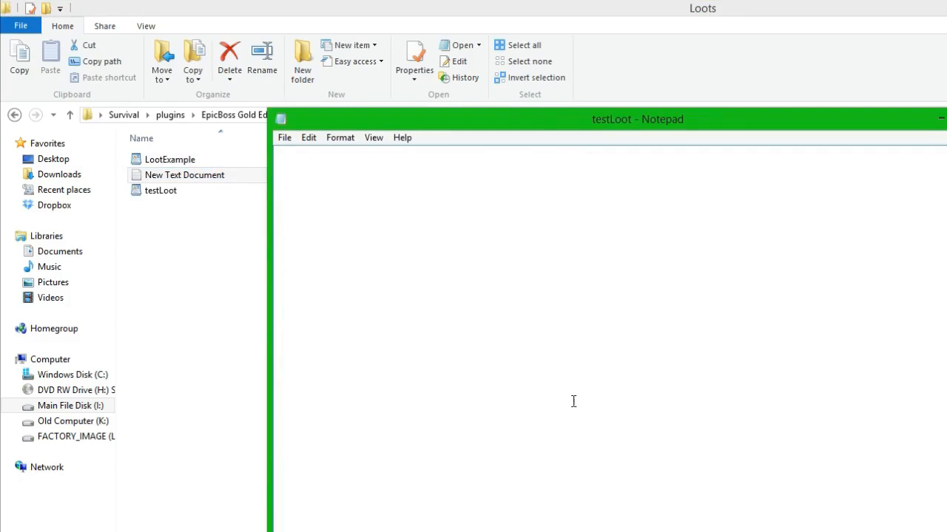
{"action": "left_click", "coordinate": [203, 177]}
{"action": "key", "text": "Delete"}
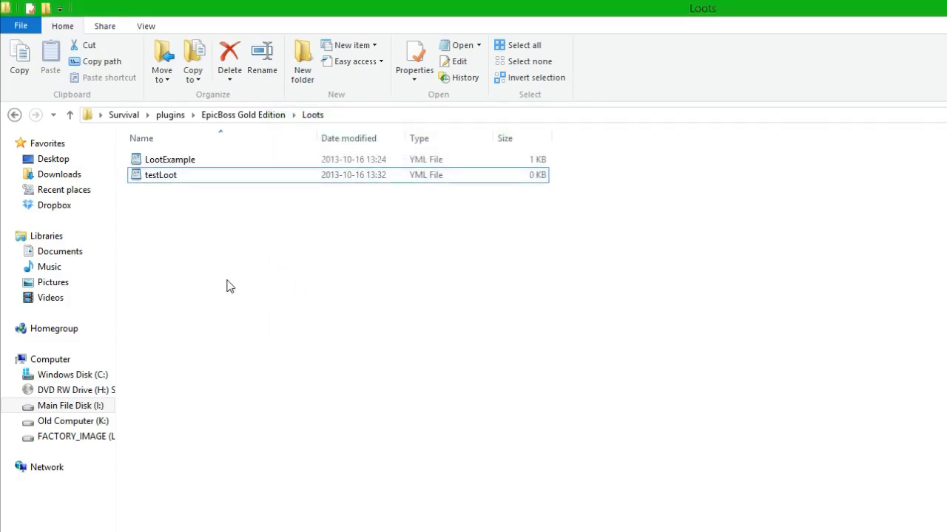
- Open testLoot.yml in Notepad++ and move its window to the right
{"action": "right_click", "coordinate": [196, 186]}
{"action": "right_click", "coordinate": [167, 175]}
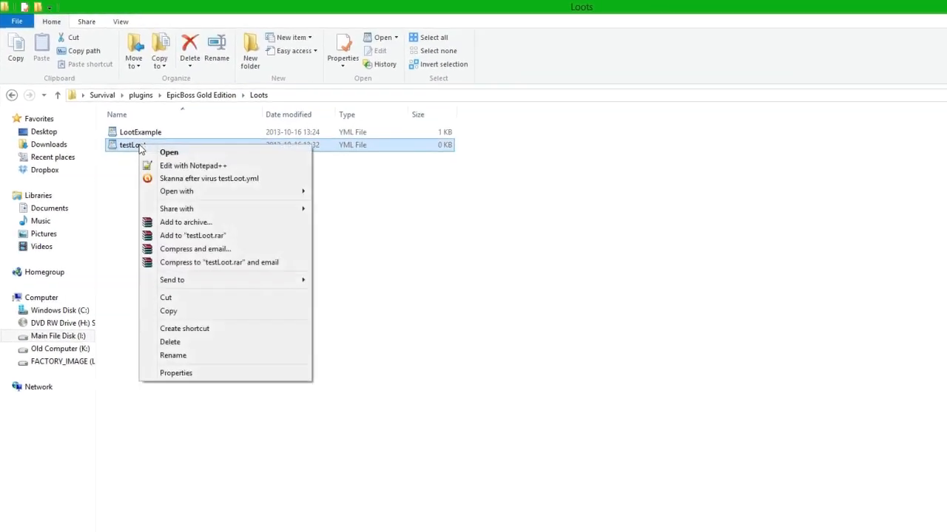
{"action": "left_click", "coordinate": [159, 151]}
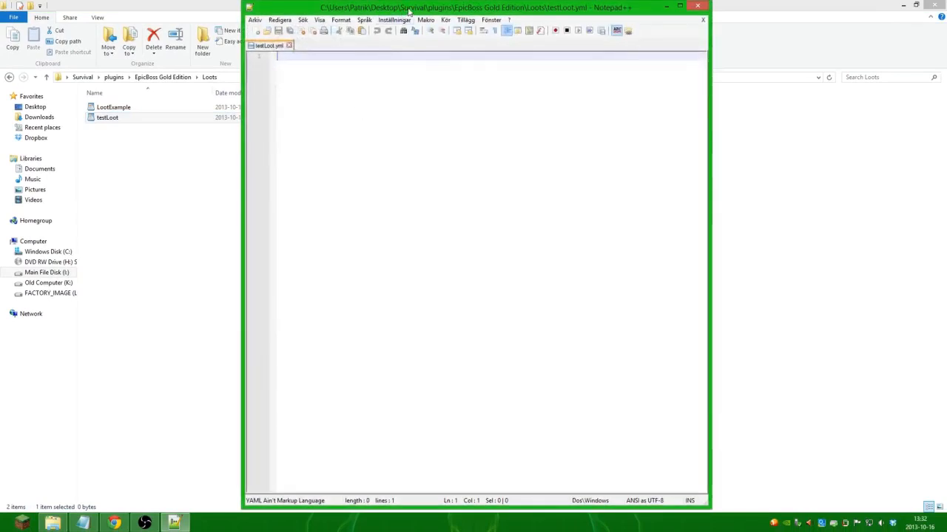
{"action": "left_click_drag", "start_coordinate": [408, 14], "coordinate": [552, 12]}
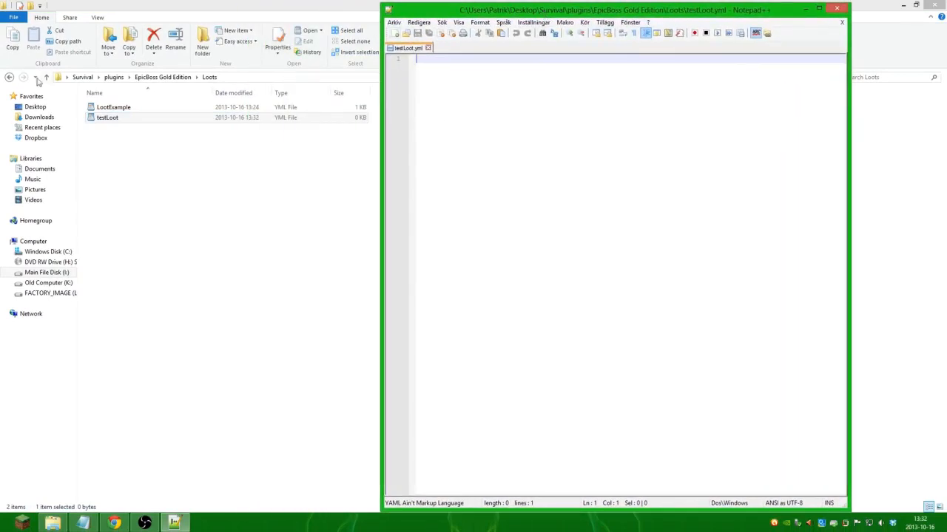
- Open the Items file in WordPad and arrange it beside the Notepad++ editor
{"action": "left_click", "coordinate": [10, 78]}
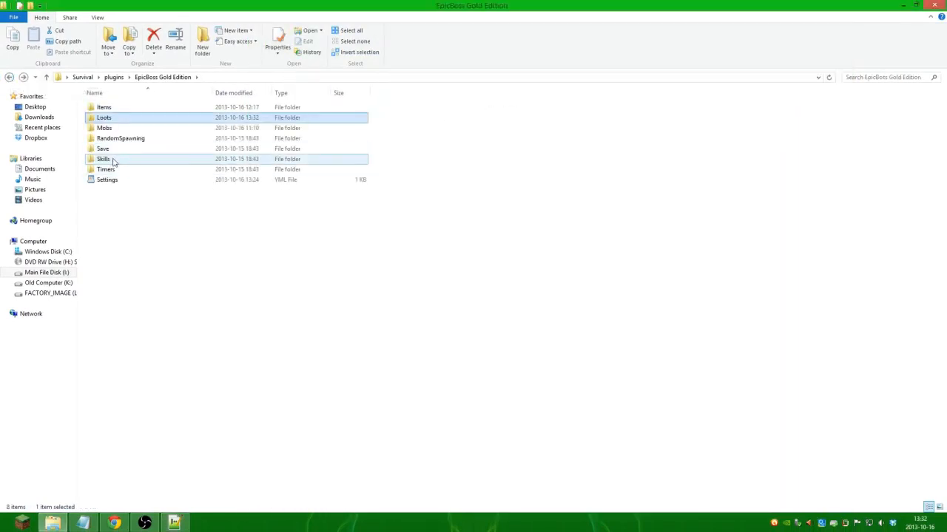
{"action": "double_click", "coordinate": [105, 108]}
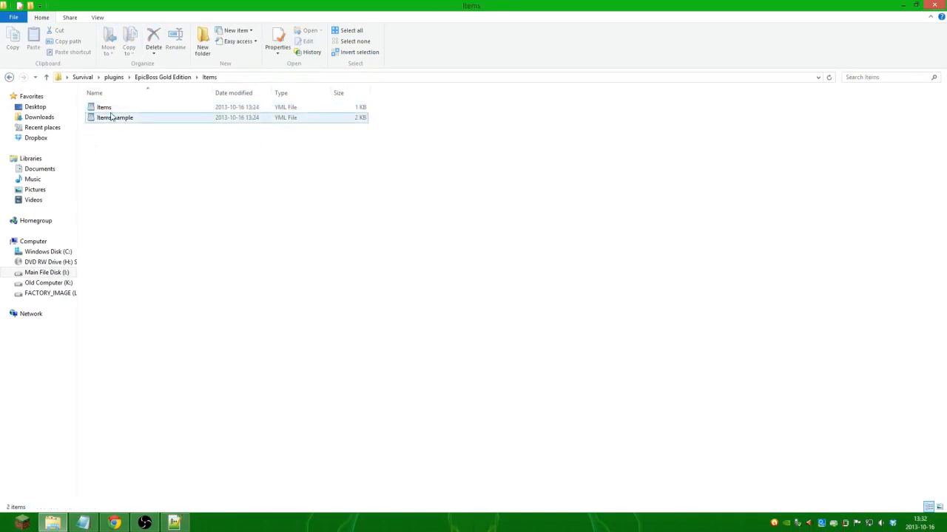
{"action": "double_click", "coordinate": [108, 108]}
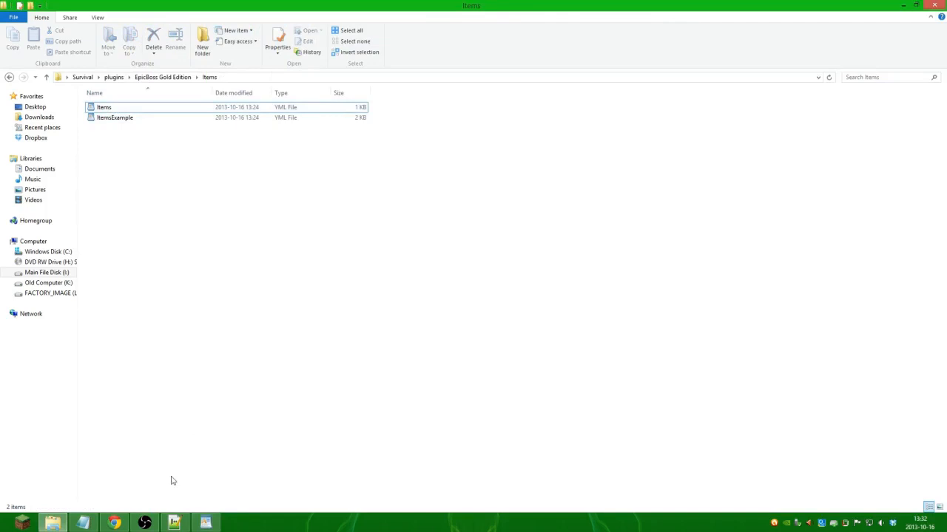
{"action": "left_click", "coordinate": [204, 522]}
{"action": "left_click_drag", "start_coordinate": [277, 193], "coordinate": [608, 193]}
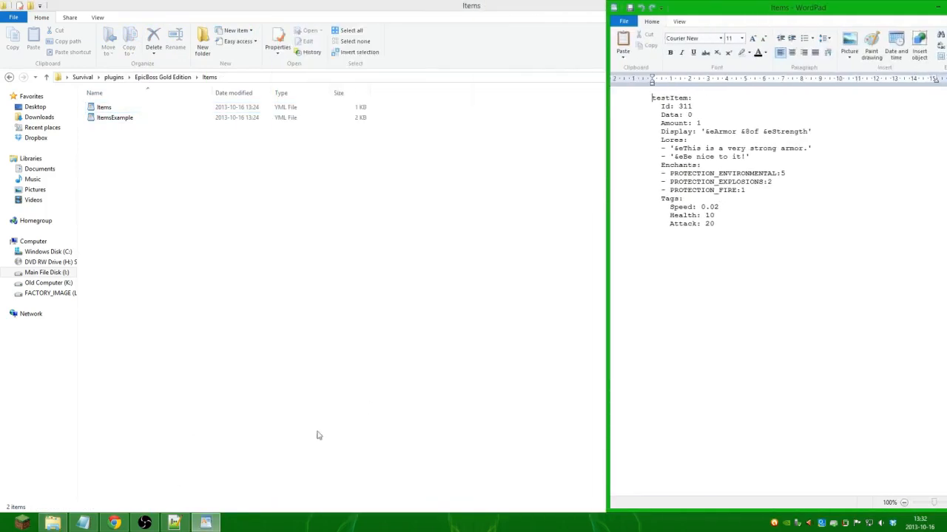
{"action": "left_click", "coordinate": [174, 523]}
- Write the testLoot: and Loot: lines at the top of testLoot.yml
{"action": "left_click_drag", "start_coordinate": [540, 10], "coordinate": [291, 10]}
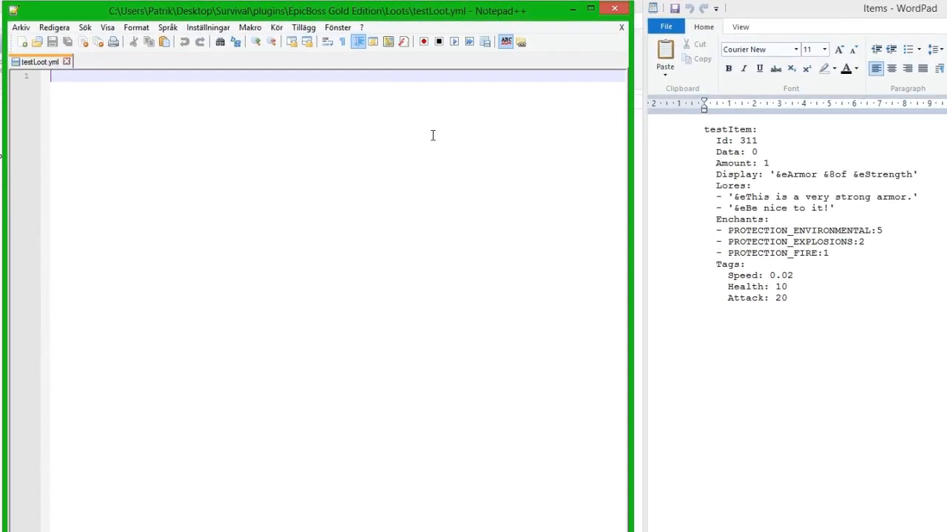
{"action": "type", "text": "testLoot"}
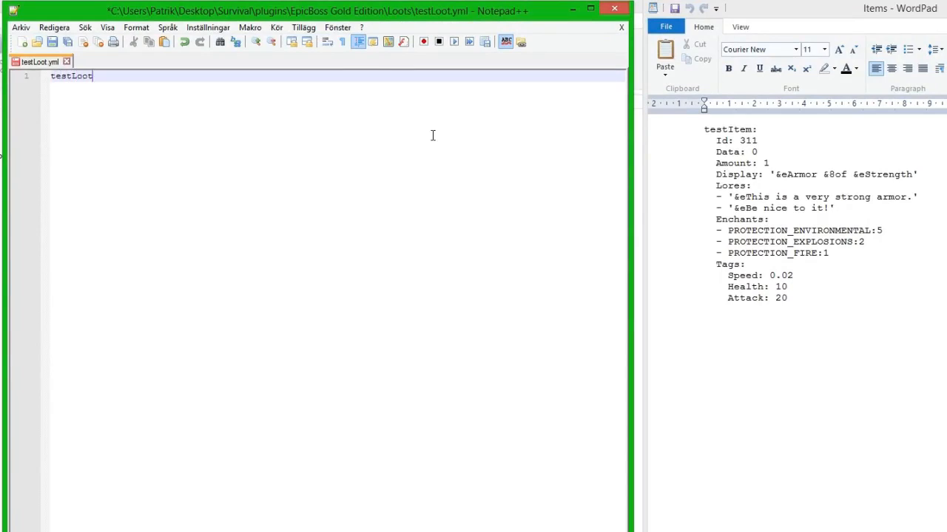
{"action": "type", "text": ":"}
{"action": "key", "text": "Return"}
{"action": "type", "text": "Loot"}
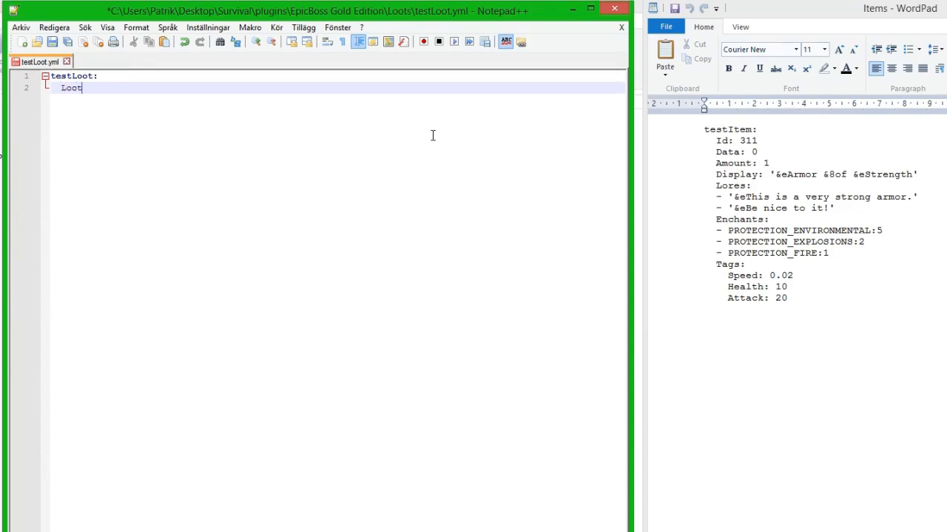
{"action": "type", "text": ":"}
{"action": "key", "text": "Return"}
{"action": "type", "text": "-"}
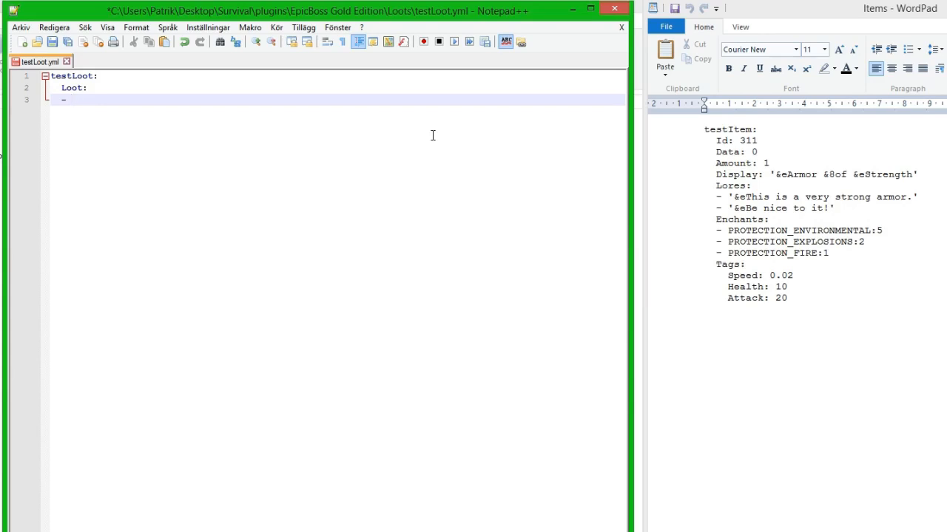
- Copy testItem from WordPad into the list as '- testItem 1' and save the file
{"action": "left_click", "coordinate": [754, 130]}
{"action": "left_click_drag", "start_coordinate": [752, 130], "coordinate": [711, 130]}
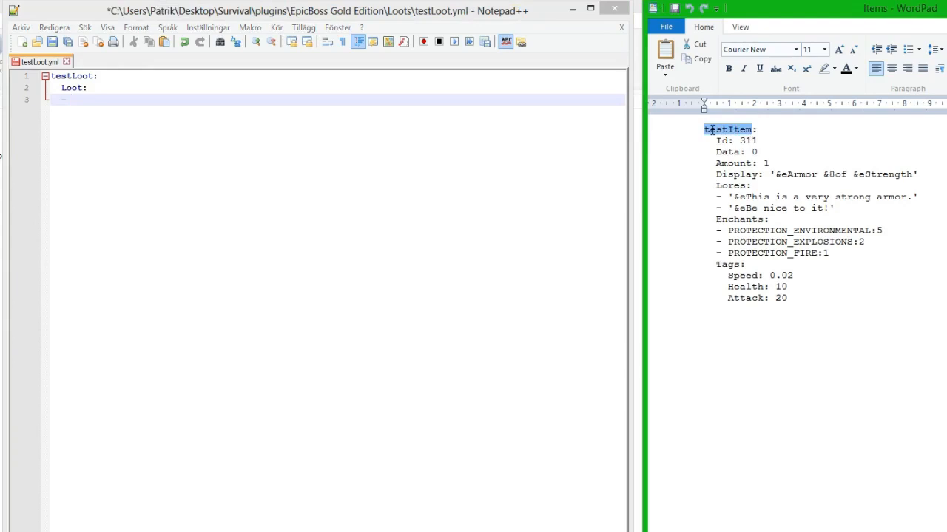
{"action": "key", "text": "ctrl+c"}
{"action": "left_click", "coordinate": [112, 100]}
{"action": "key", "text": "ctrl+v"}
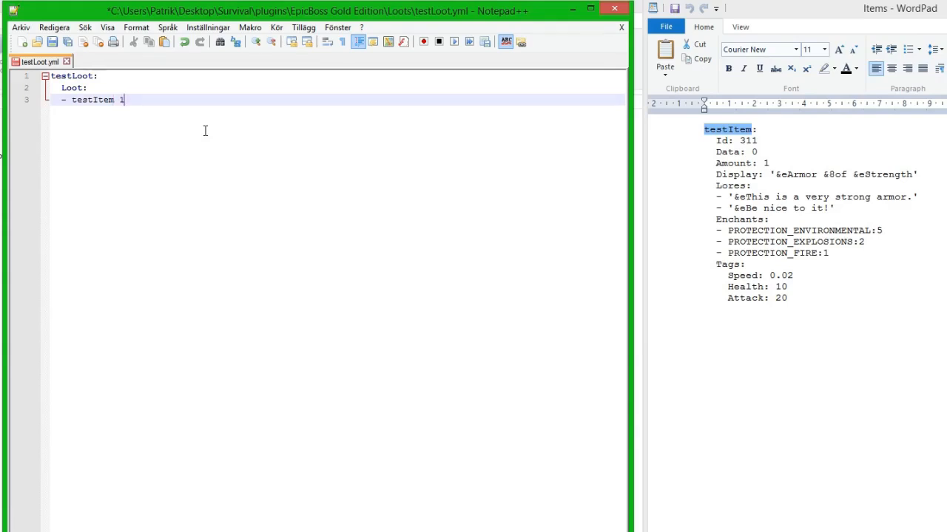
{"action": "key", "text": "BackSpace"}
{"action": "key", "text": "ctrl+s"}
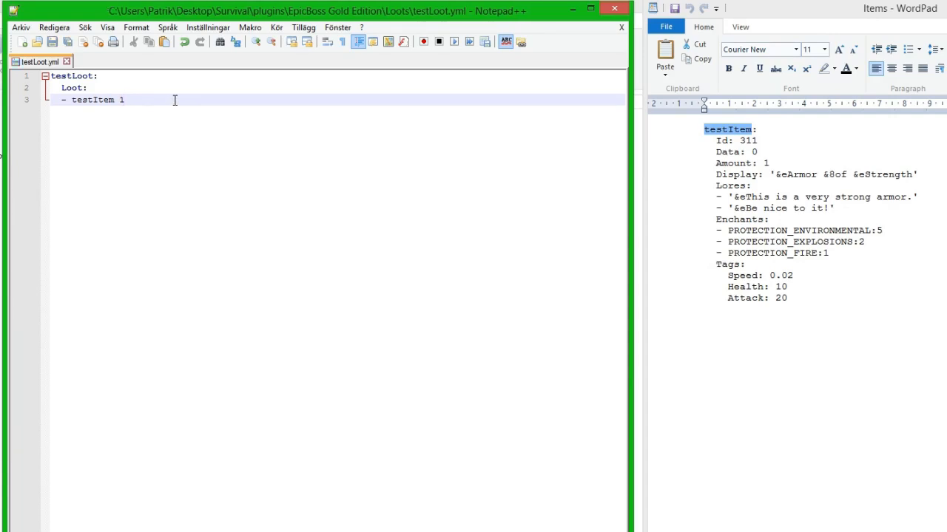
- Go back to the Mobs folder and open Testboss for editing in Notepad++
{"action": "key", "text": "ctrl+a"}
{"action": "left_click", "coordinate": [199, 108]}
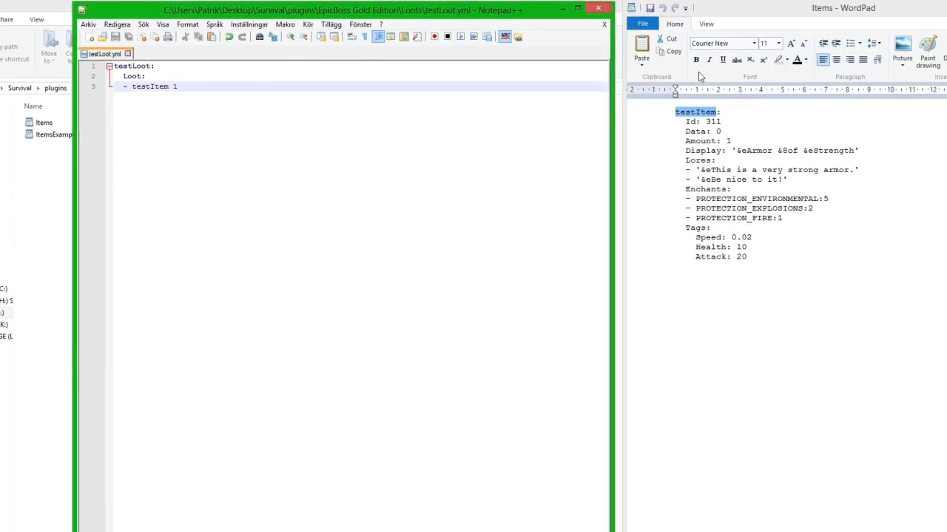
{"action": "left_click", "coordinate": [874, 10]}
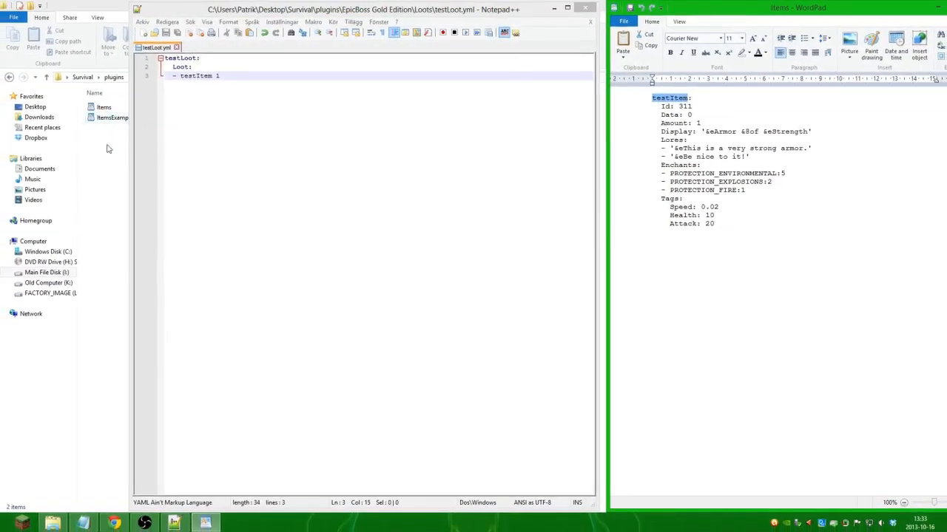
{"action": "left_click", "coordinate": [106, 148]}
{"action": "left_click", "coordinate": [9, 77]}
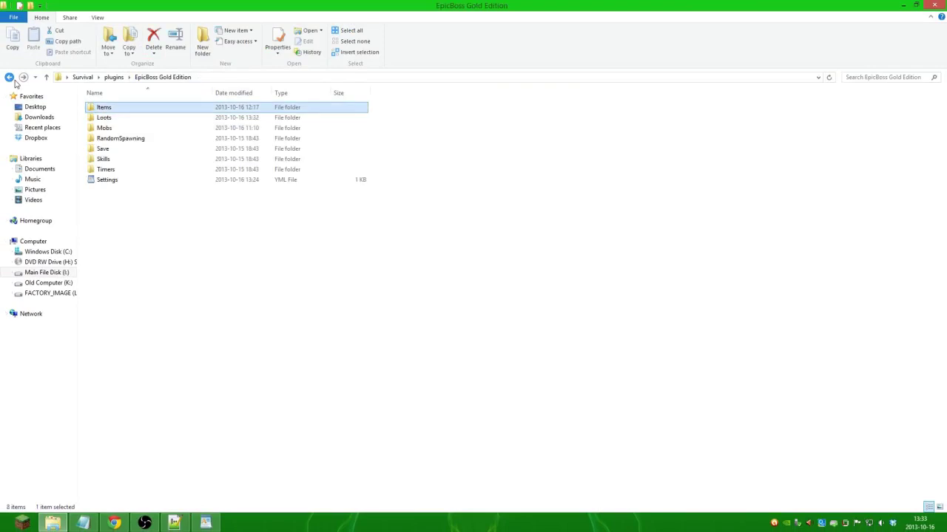
{"action": "left_click", "coordinate": [115, 132]}
{"action": "double_click", "coordinate": [115, 131]}
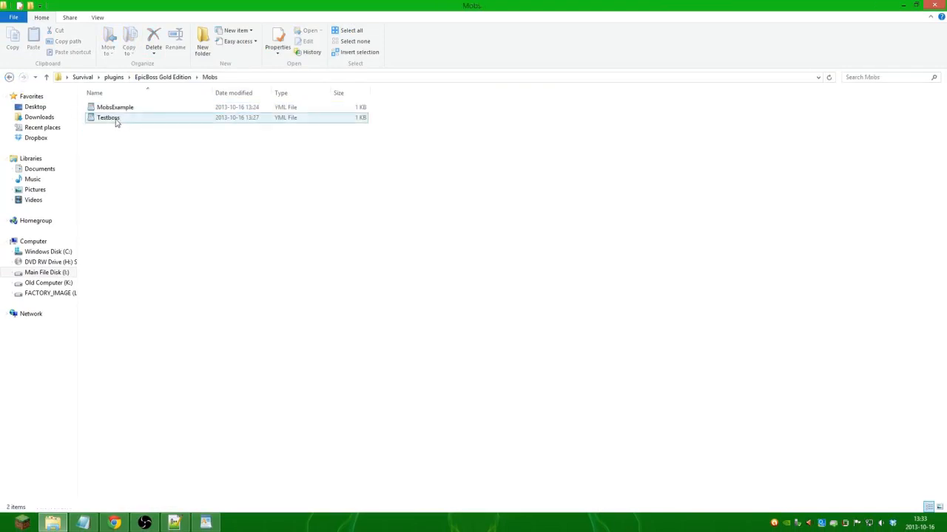
{"action": "right_click", "coordinate": [116, 119]}
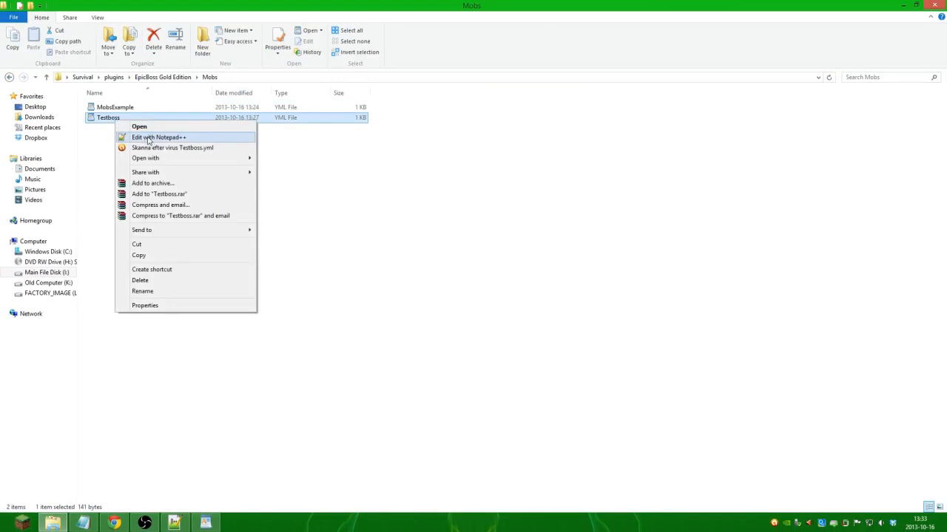
{"action": "left_click", "coordinate": [148, 139]}
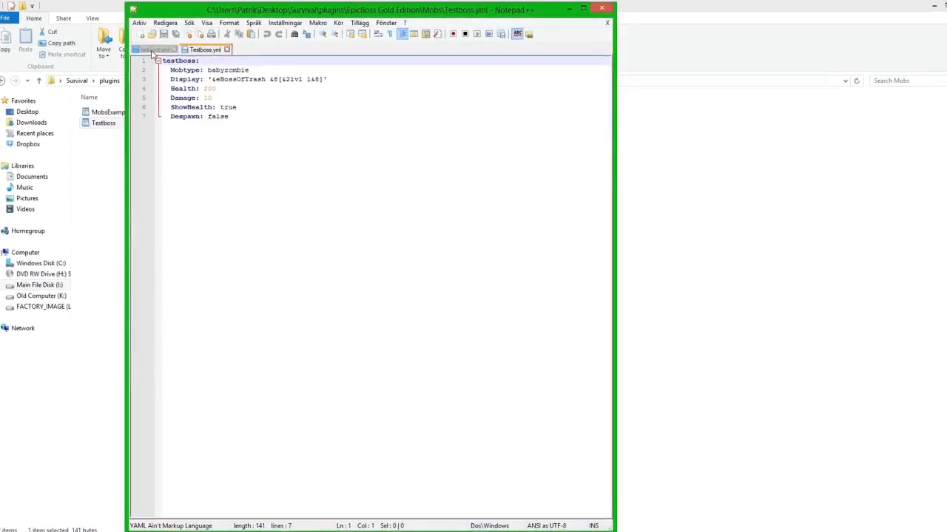
- Add a Loot: line after Despawn: false with an indented list line beneath it
{"action": "left_click", "coordinate": [158, 47]}
{"action": "left_click", "coordinate": [206, 48]}
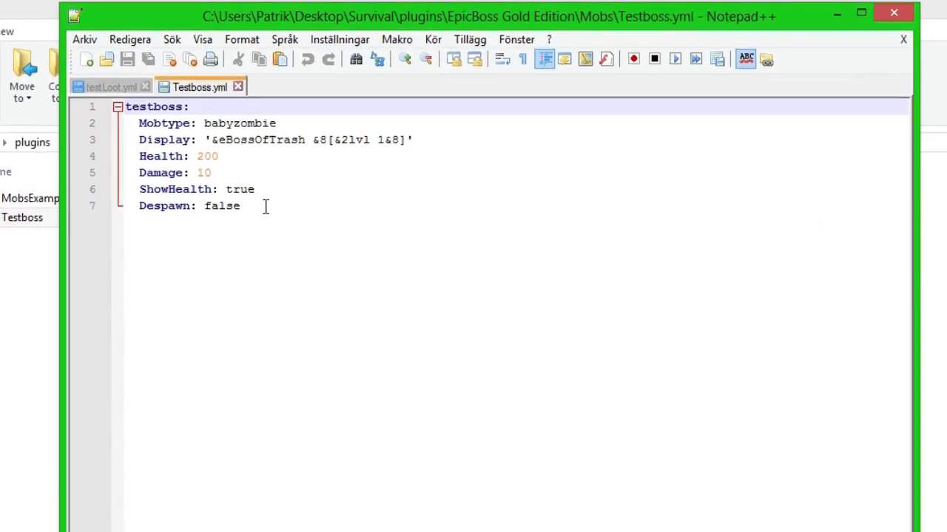
{"action": "left_click", "coordinate": [266, 206]}
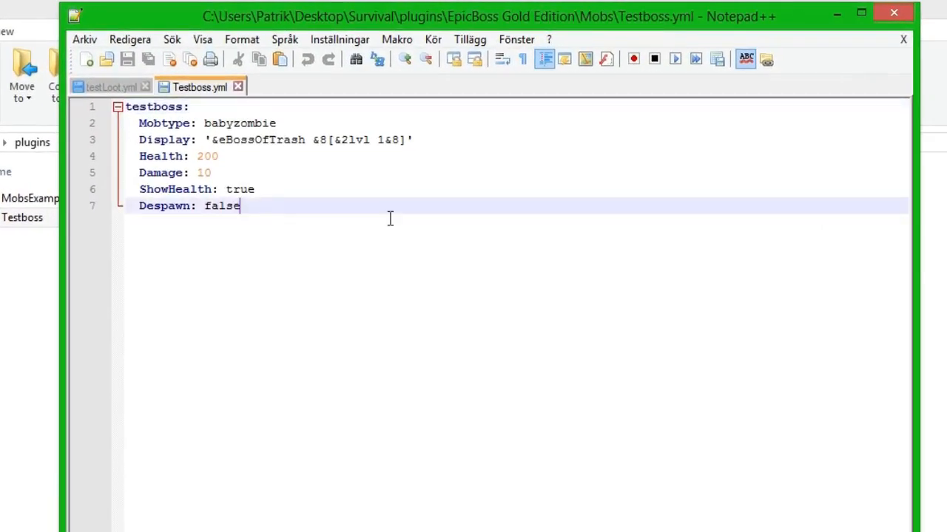
{"action": "key", "text": "Return"}
{"action": "type", "text": "L"}
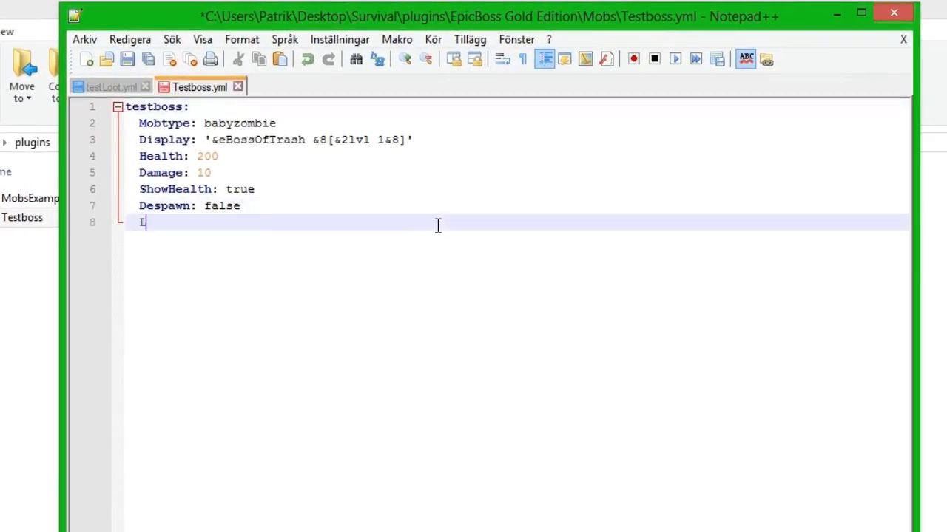
{"action": "type", "text": "oot:"}
{"action": "type", "text": "'"}
{"action": "key", "text": "Return"}
{"action": "key", "text": "BackSpace"}
{"action": "key", "text": "BackSpace"}
{"action": "key", "text": "Return"}
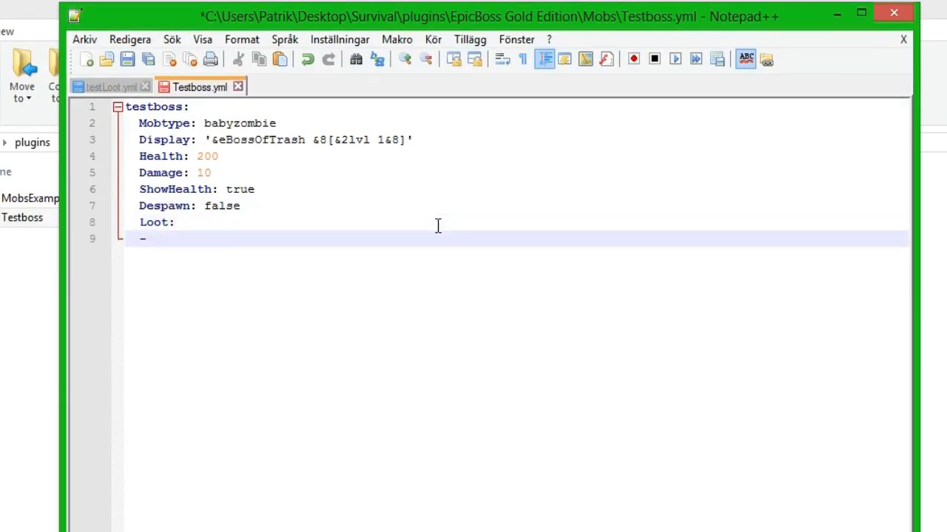
- Paste the testLoot name from testLoot.yml as the boss's loot list entry
{"action": "left_click", "coordinate": [113, 88]}
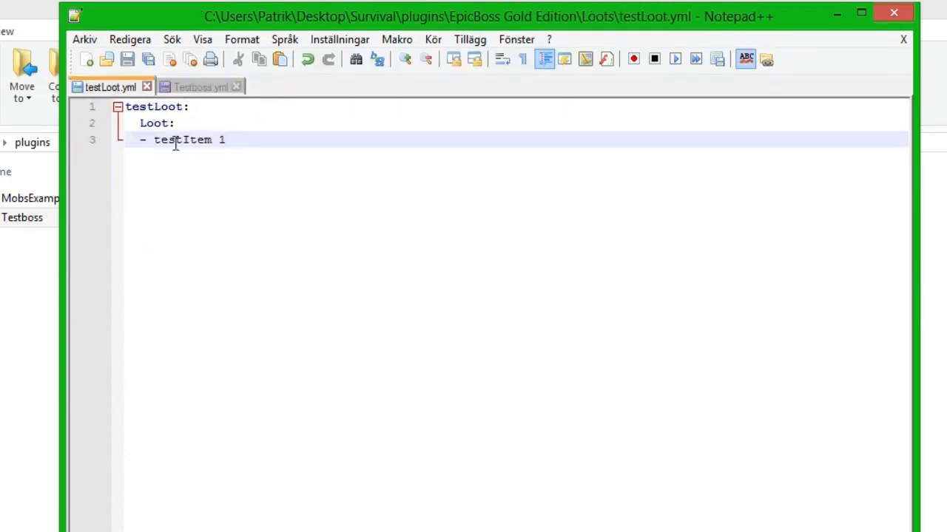
{"action": "left_click_drag", "start_coordinate": [183, 107], "coordinate": [125, 106]}
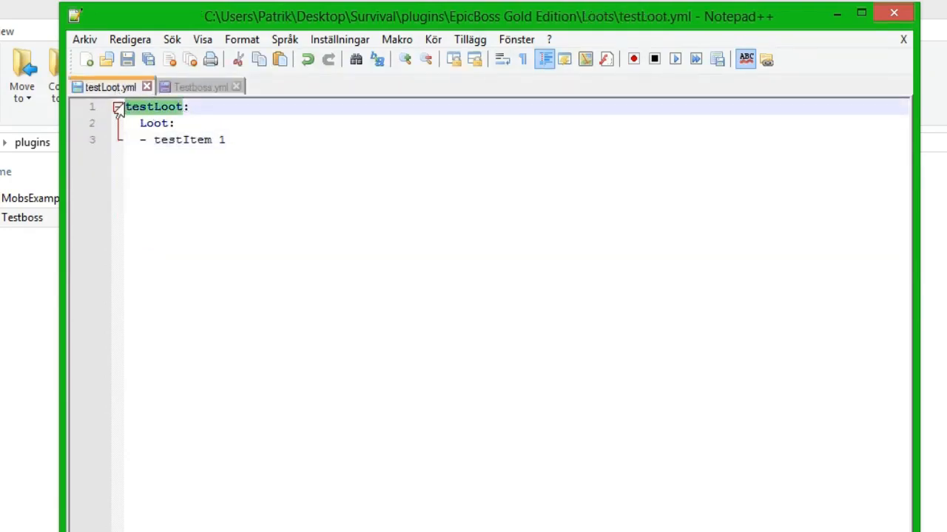
{"action": "left_click", "coordinate": [199, 87]}
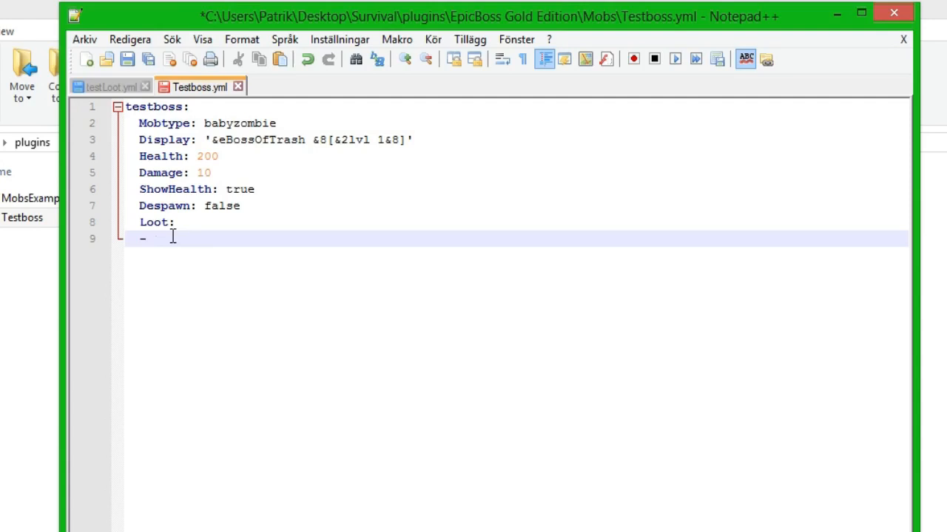
{"action": "key", "text": "ctrl+v"}
{"action": "left_click", "coordinate": [109, 87]}
{"action": "left_click", "coordinate": [196, 87]}
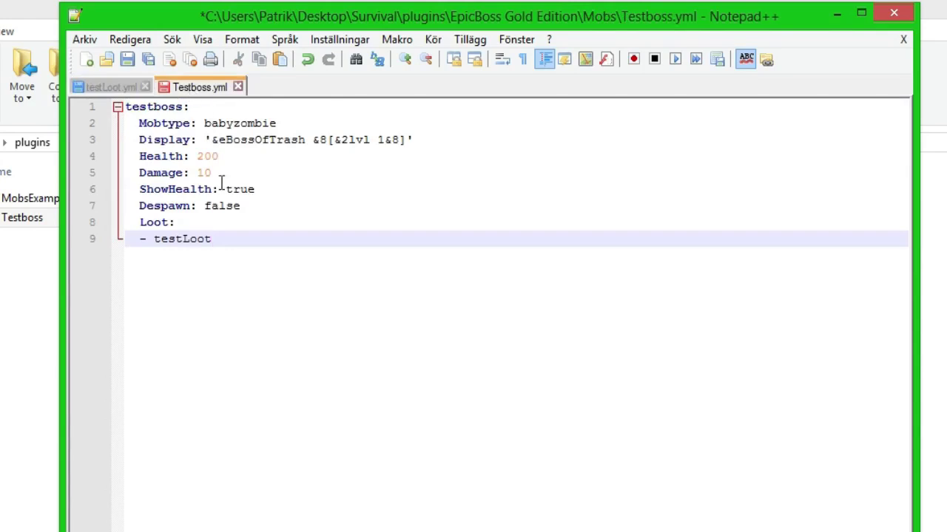
{"action": "left_click", "coordinate": [114, 87]}
{"action": "left_click_drag", "start_coordinate": [236, 141], "coordinate": [154, 140]}
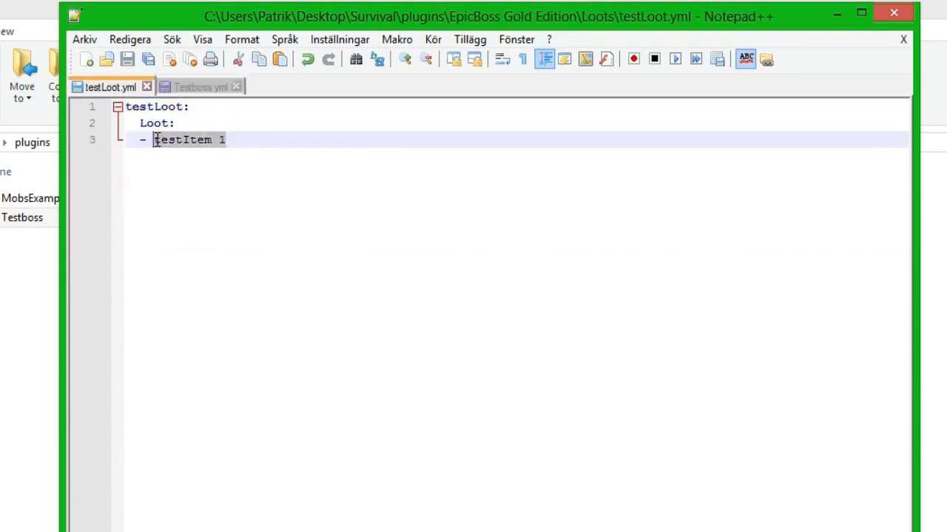
{"action": "key", "text": "alt+Tab"}
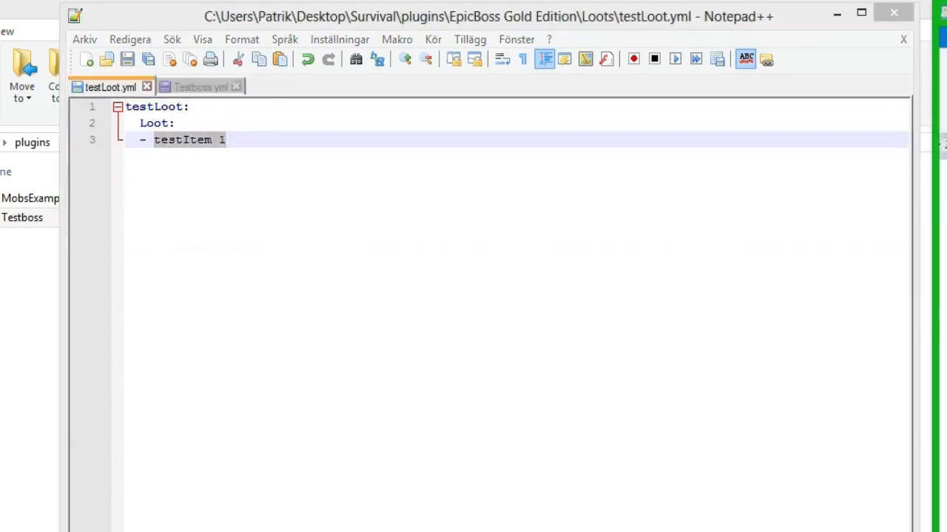
{"action": "left_click", "coordinate": [278, 138]}
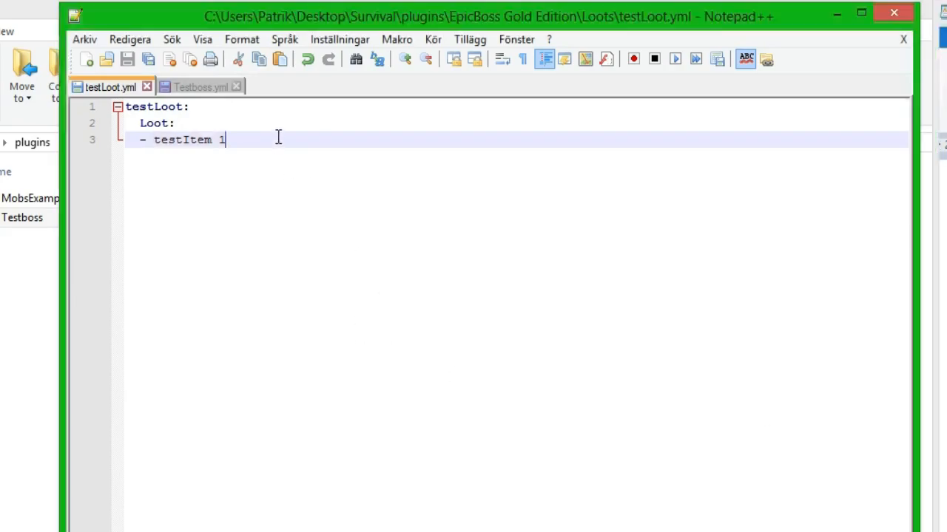
- Bring File Explorer forward and go back up to the Survival server folder
{"action": "left_click", "coordinate": [198, 89]}
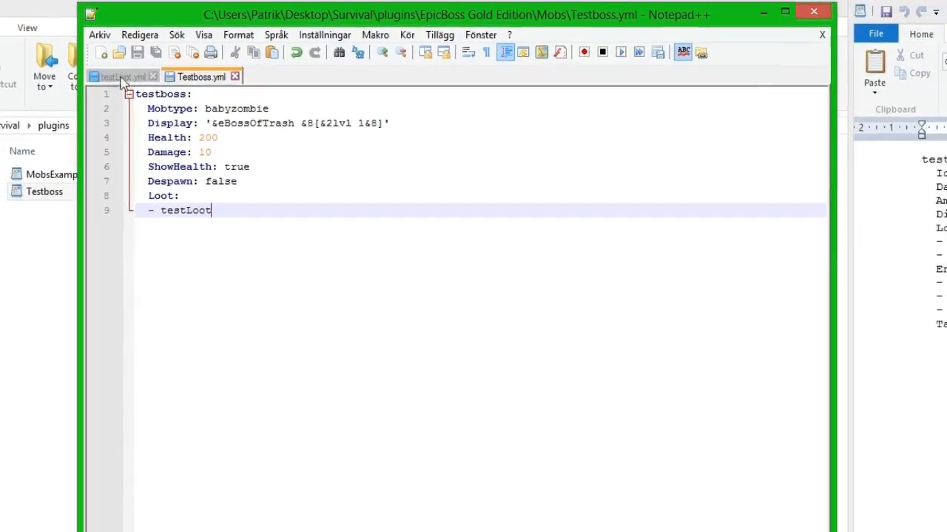
{"action": "left_click", "coordinate": [123, 77]}
{"action": "left_click", "coordinate": [96, 285]}
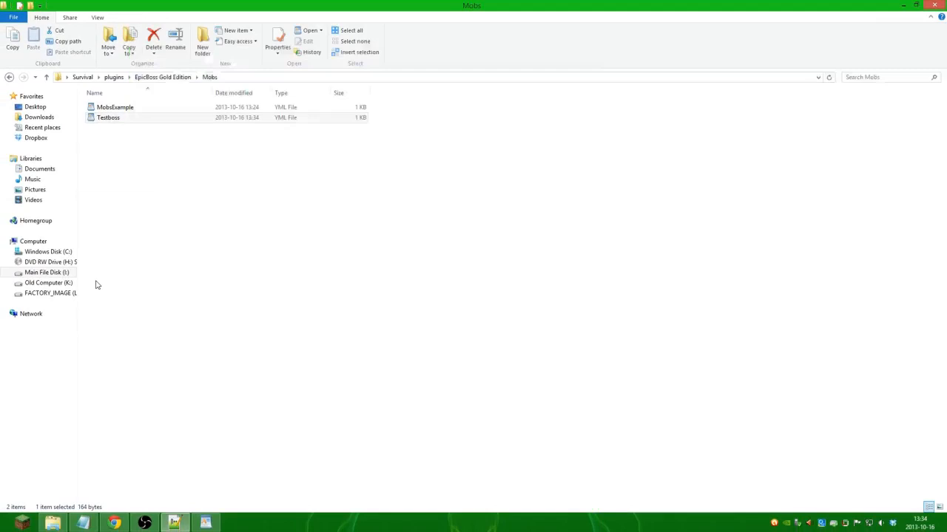
{"action": "left_click", "coordinate": [9, 77]}
{"action": "left_click", "coordinate": [8, 77]}
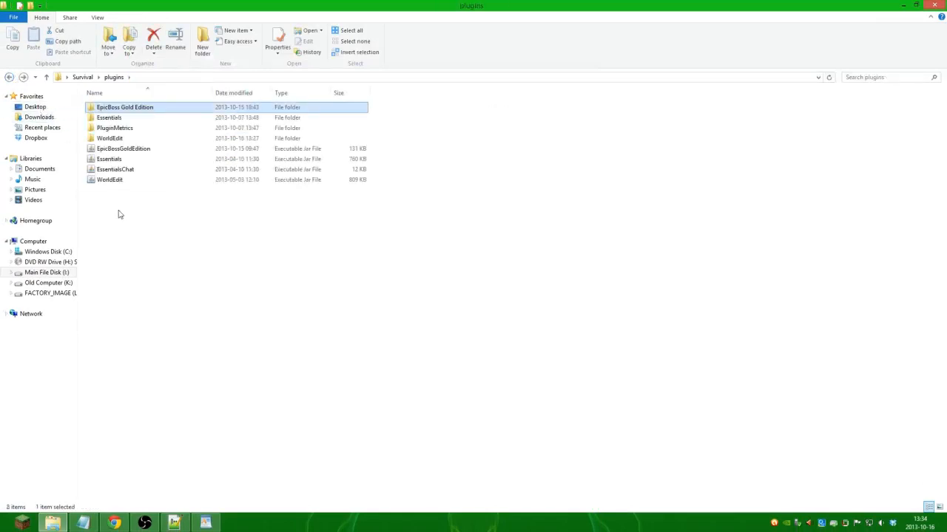
{"action": "left_click", "coordinate": [9, 77]}
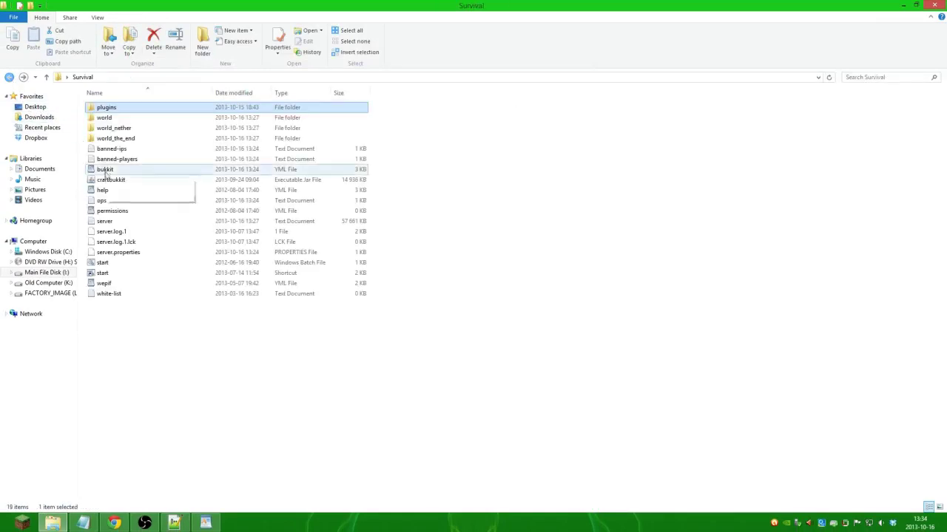
- Launch the server start shortcut and move the console to the left side
{"action": "double_click", "coordinate": [115, 277]}
{"action": "left_click_drag", "start_coordinate": [215, 84], "coordinate": [159, 42]}
{"action": "double_click", "coordinate": [157, 43]}
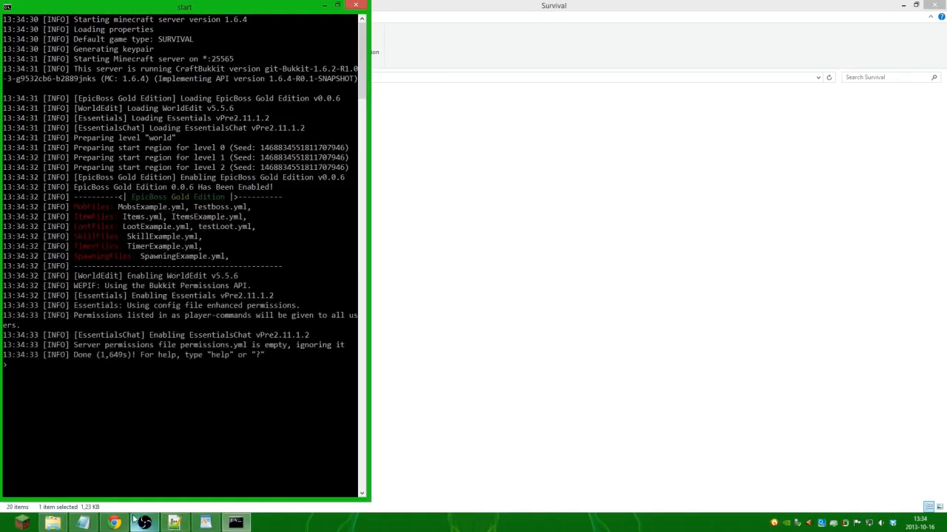
- Start Minecraft from the launcher, direct-connect to the local server and maximize the game
{"action": "left_click", "coordinate": [27, 524]}
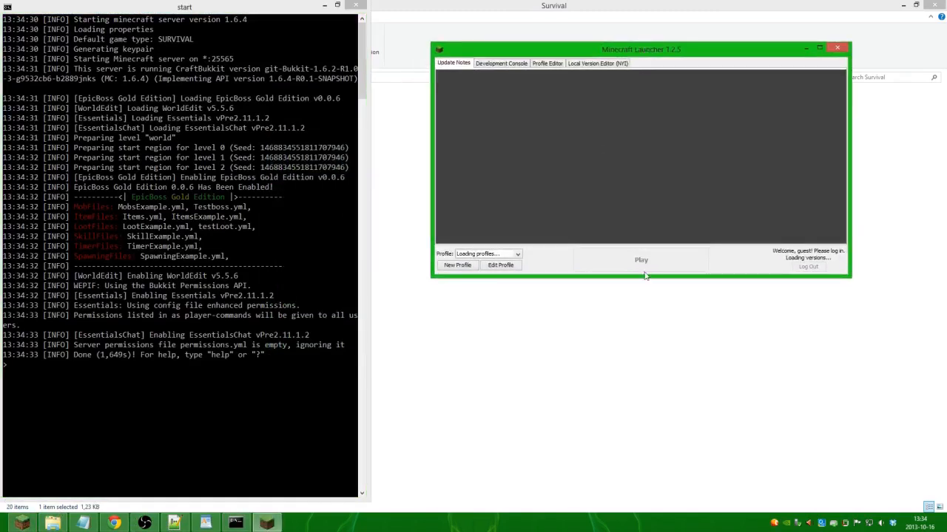
{"action": "left_click", "coordinate": [643, 265]}
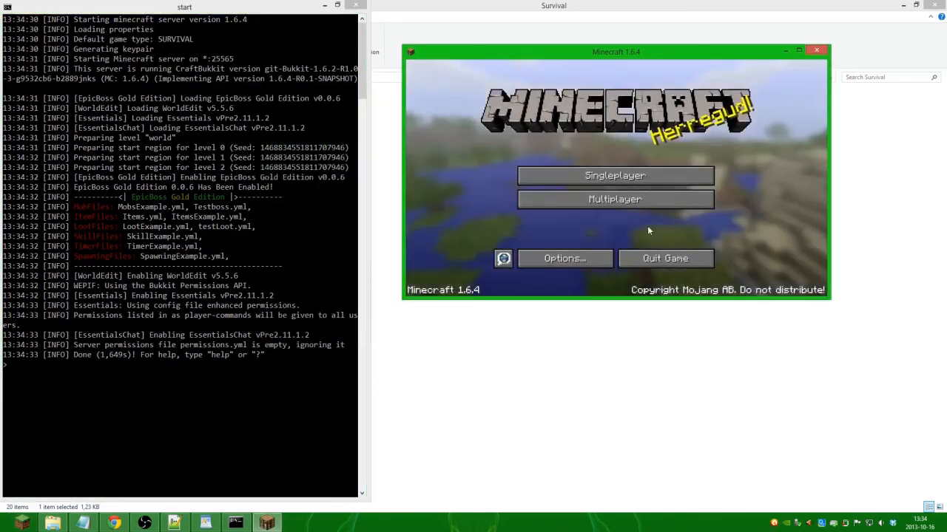
{"action": "left_click", "coordinate": [636, 200]}
{"action": "left_click", "coordinate": [617, 251]}
{"action": "left_click", "coordinate": [617, 234]}
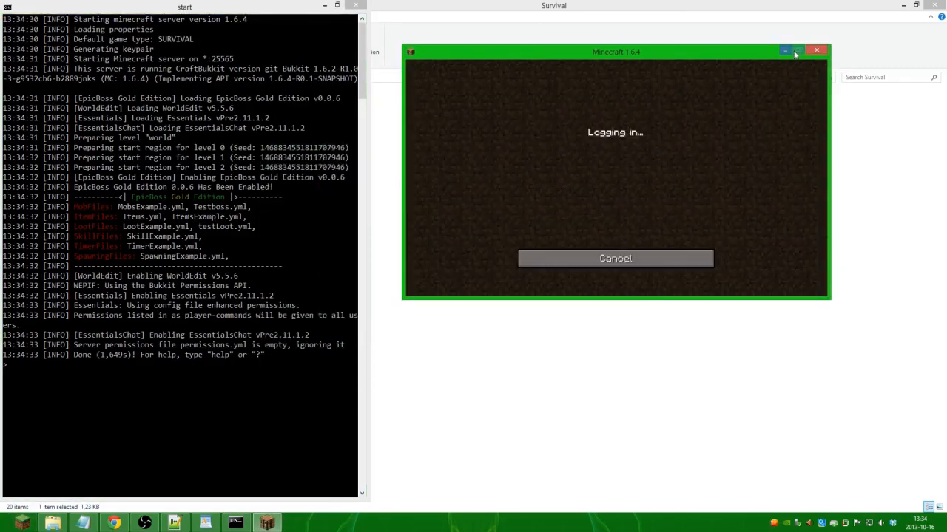
{"action": "left_click", "coordinate": [796, 51]}
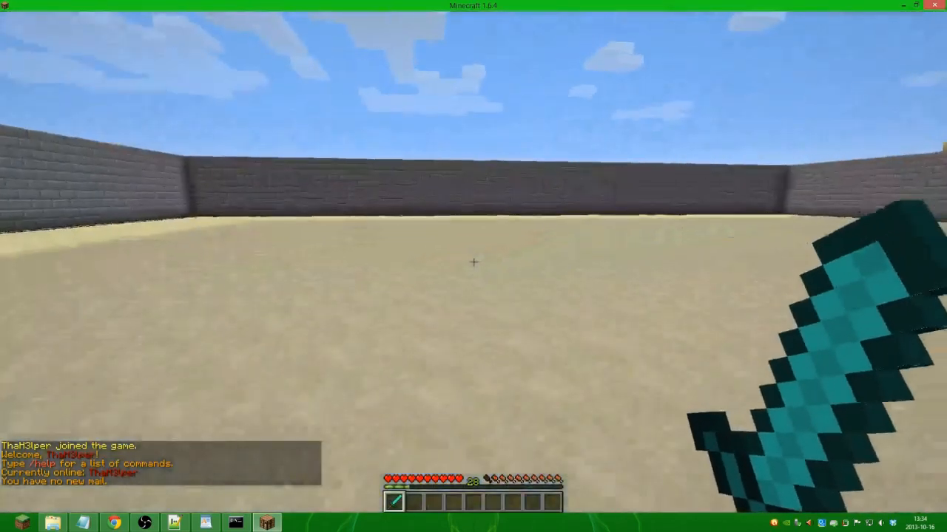
{"action": "type", "text": "/eb mob spawn testboss"}
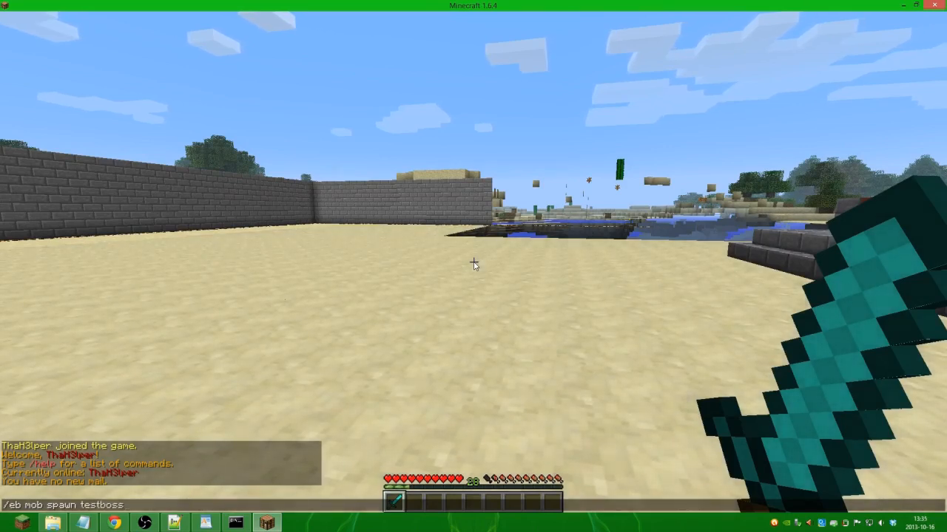
- Spawn the testboss and attack BossOfTrash until it dies and drops its loot
{"action": "key", "text": "Return"}
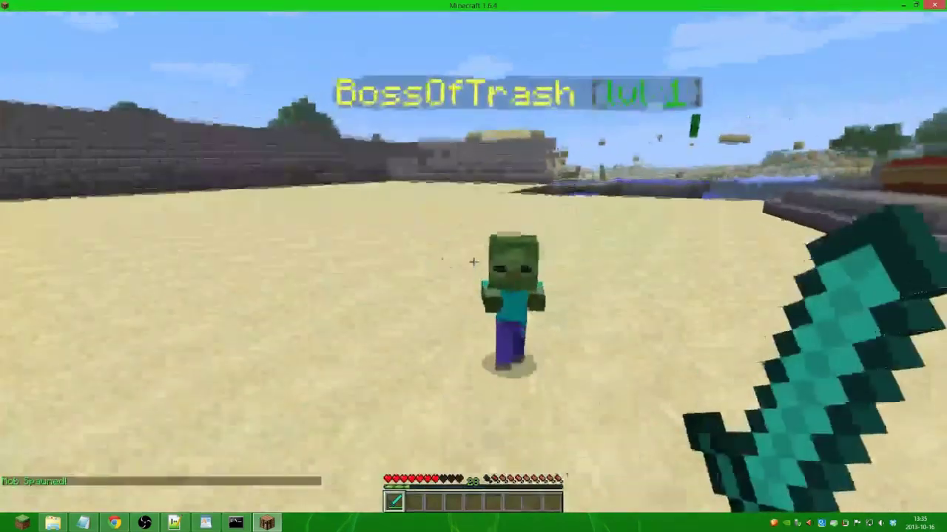
{"action": "left_click", "coordinate": [473, 261]}
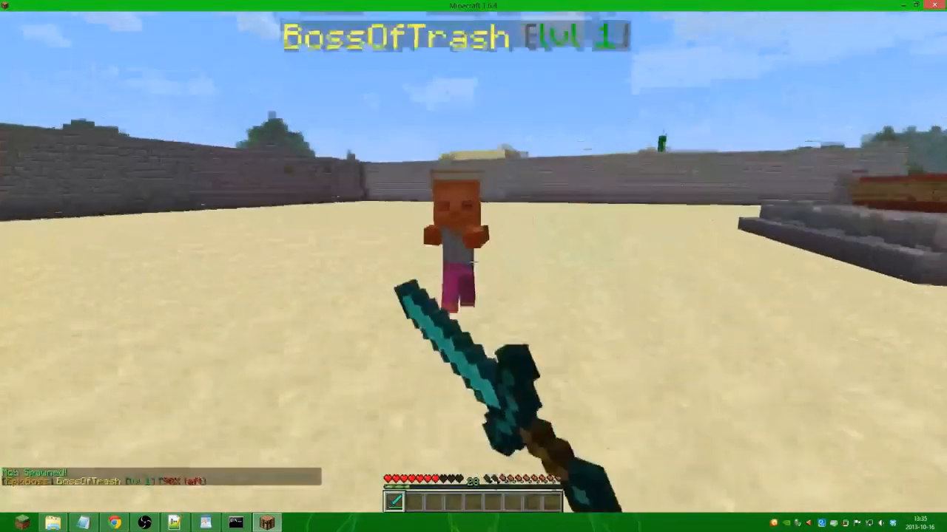
{"action": "left_click", "coordinate": [474, 261]}
{"action": "left_click", "coordinate": [473, 261]}
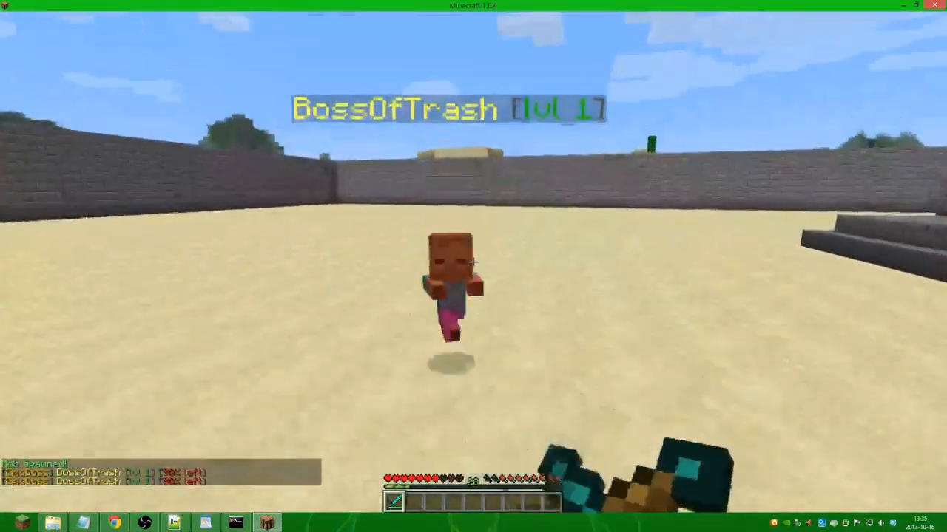
{"action": "left_click", "coordinate": [474, 261]}
{"action": "left_click", "coordinate": [473, 261]}
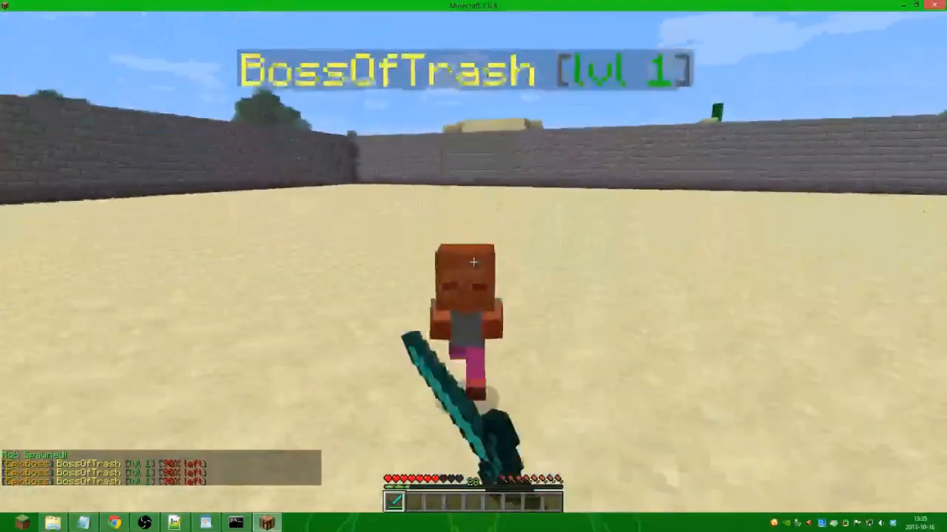
{"action": "left_click", "coordinate": [473, 261]}
{"action": "left_click", "coordinate": [474, 261]}
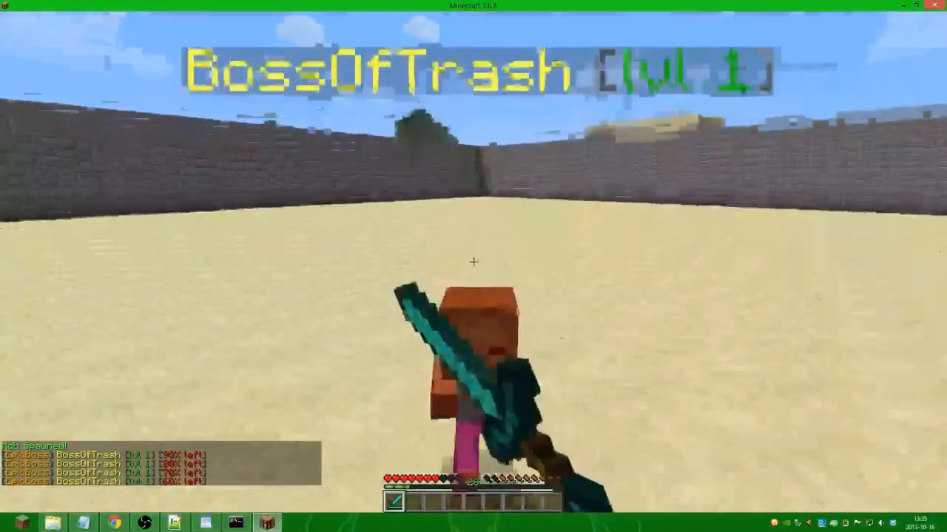
{"action": "left_click", "coordinate": [474, 261]}
{"action": "left_click", "coordinate": [474, 261]}
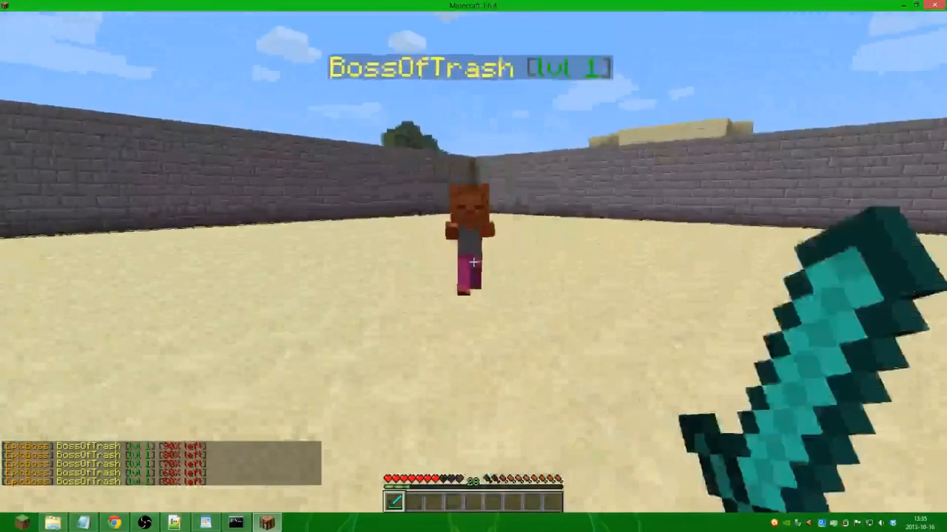
{"action": "left_click", "coordinate": [473, 261]}
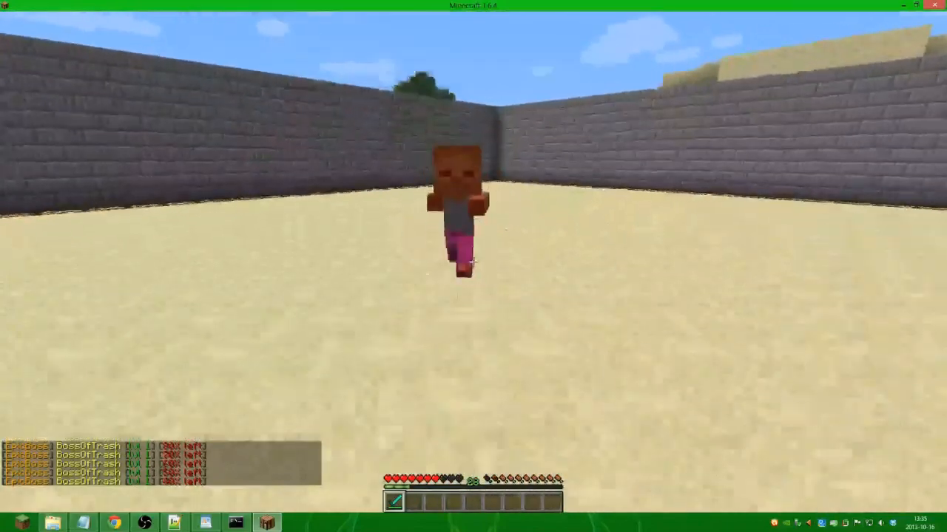
{"action": "left_click", "coordinate": [473, 261]}
{"action": "left_click", "coordinate": [473, 261]}
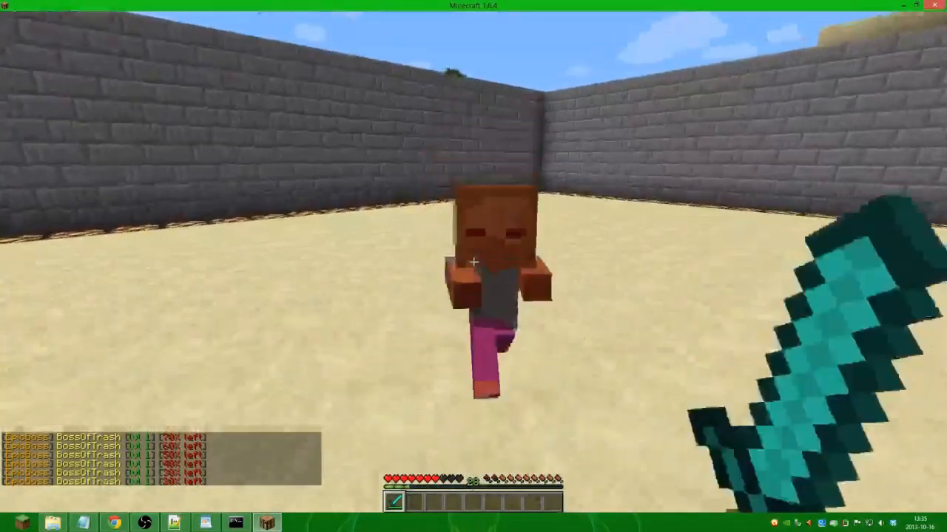
{"action": "left_click", "coordinate": [474, 261]}
{"action": "left_click", "coordinate": [473, 261]}
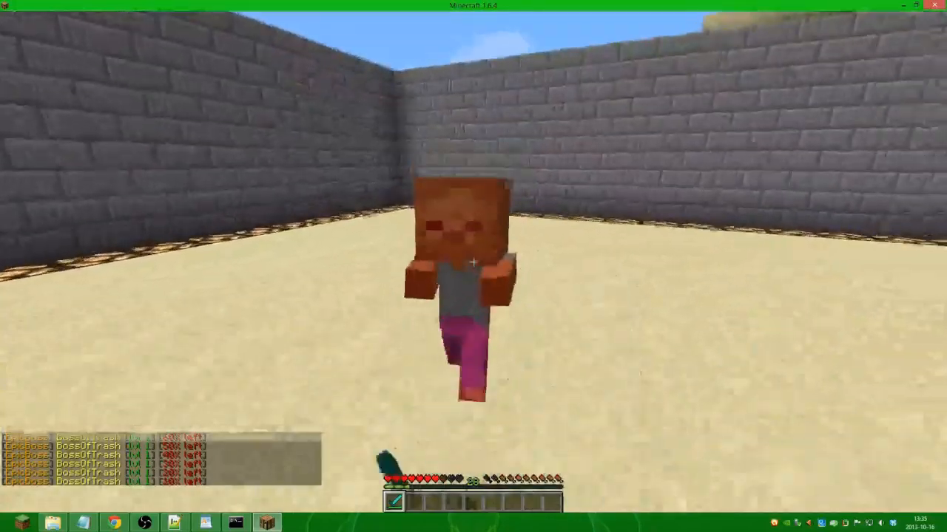
{"action": "left_click", "coordinate": [473, 261]}
- Equip the dropped Armor of Strength chestplate from the inventory, then bring up chat
{"action": "key", "text": "e"}
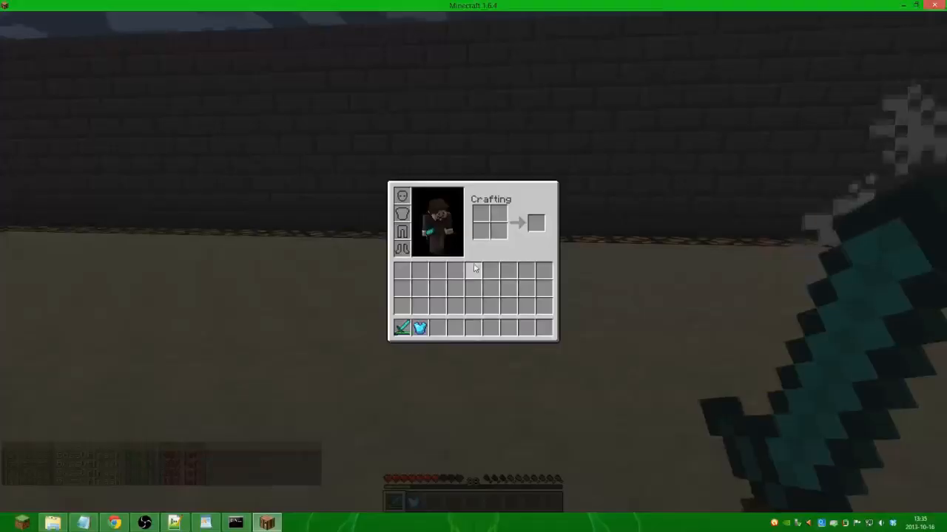
{"action": "left_click", "coordinate": [419, 329], "text": "shift"}
{"action": "key", "text": "e"}
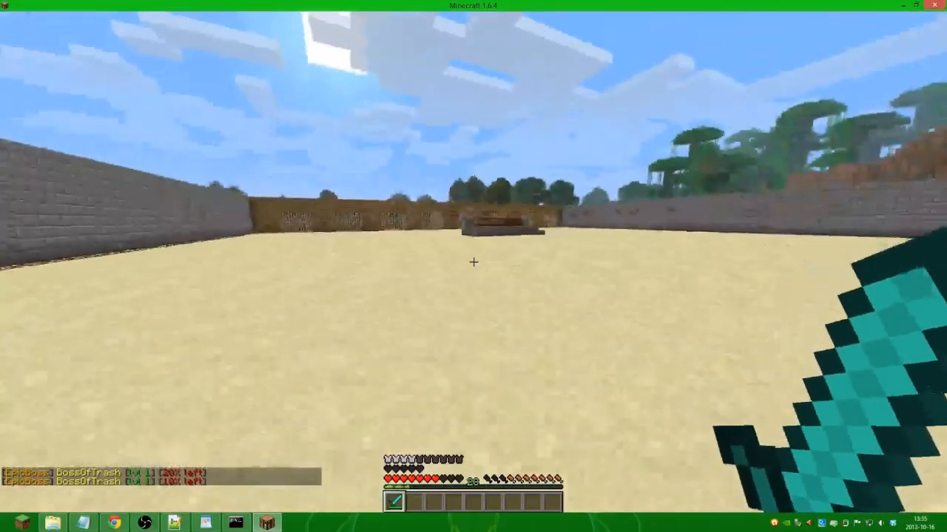
{"action": "key", "text": "t"}
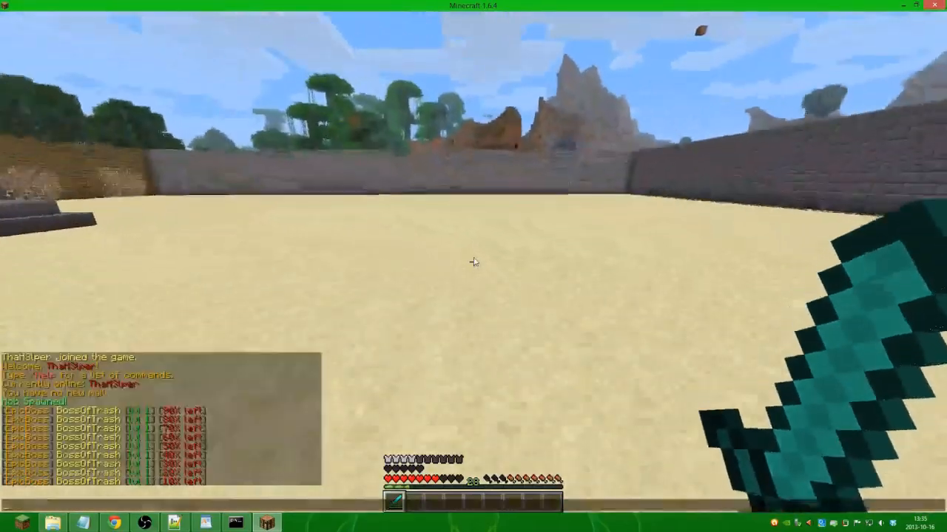
- Return to testLoot.yml, accept the reload prompt and start a new loot line
{"action": "left_click", "coordinate": [205, 523]}
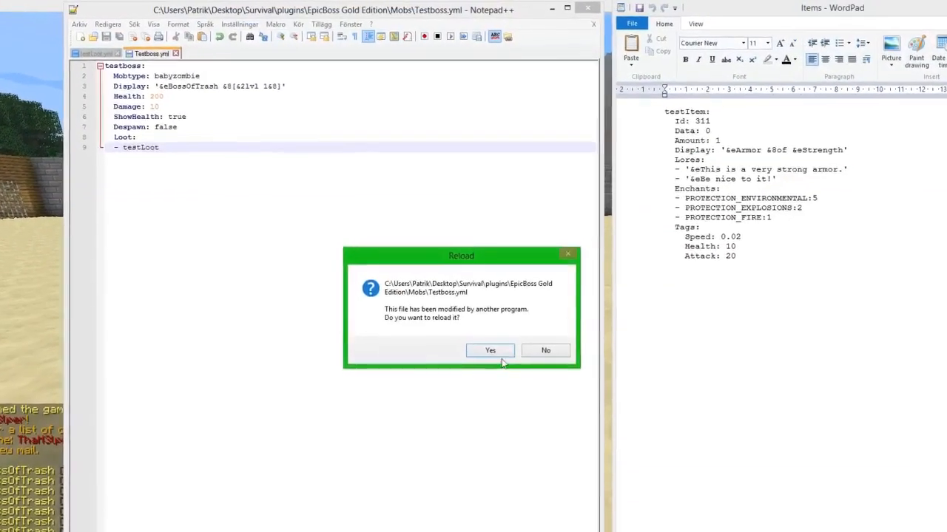
{"action": "left_click", "coordinate": [488, 382]}
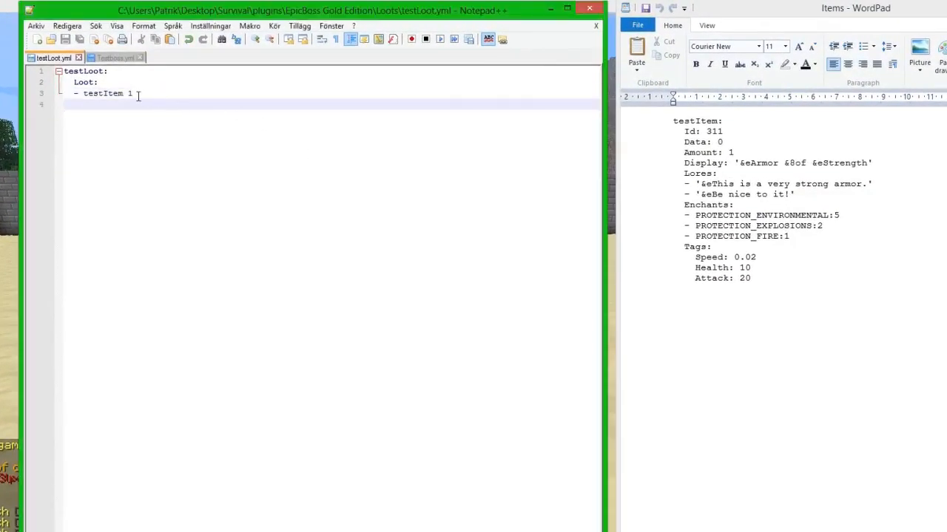
{"action": "key", "text": "Return"}
{"action": "type", "text": "-"}
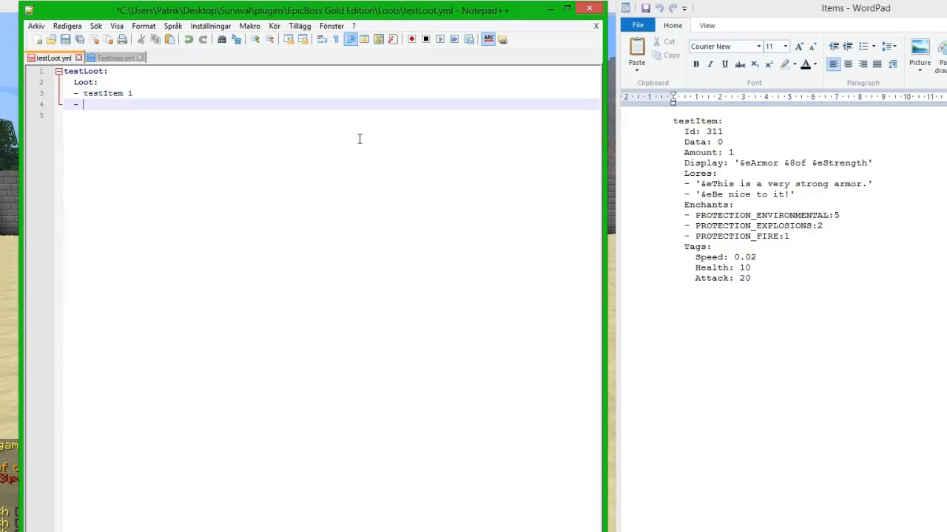
- Add a second loot entry '- 266:0:16 1' using the WordPad item fields and save
{"action": "left_click", "coordinate": [799, 301]}
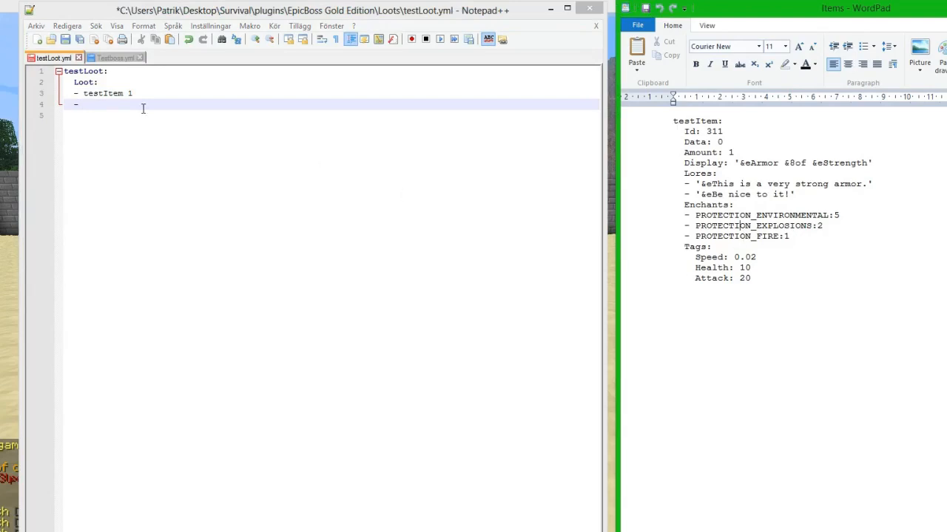
{"action": "left_click", "coordinate": [106, 106]}
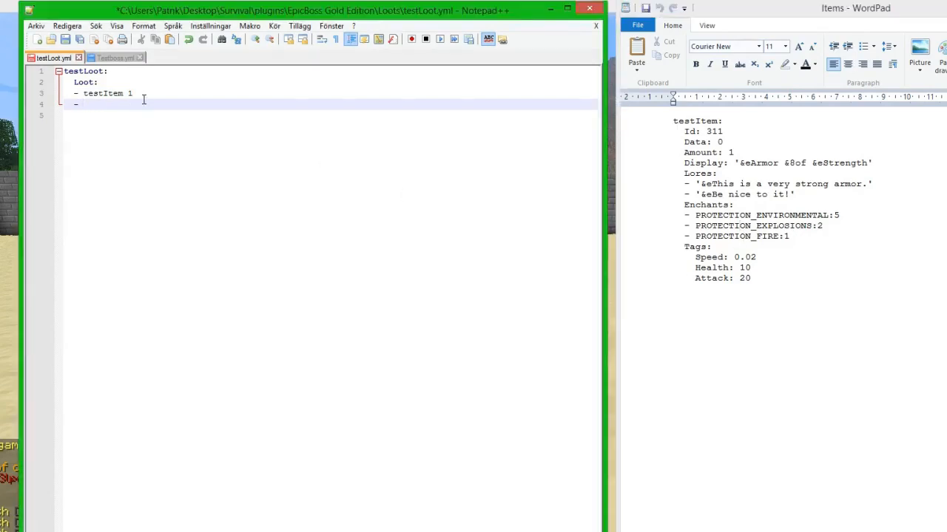
{"action": "left_click", "coordinate": [741, 153]}
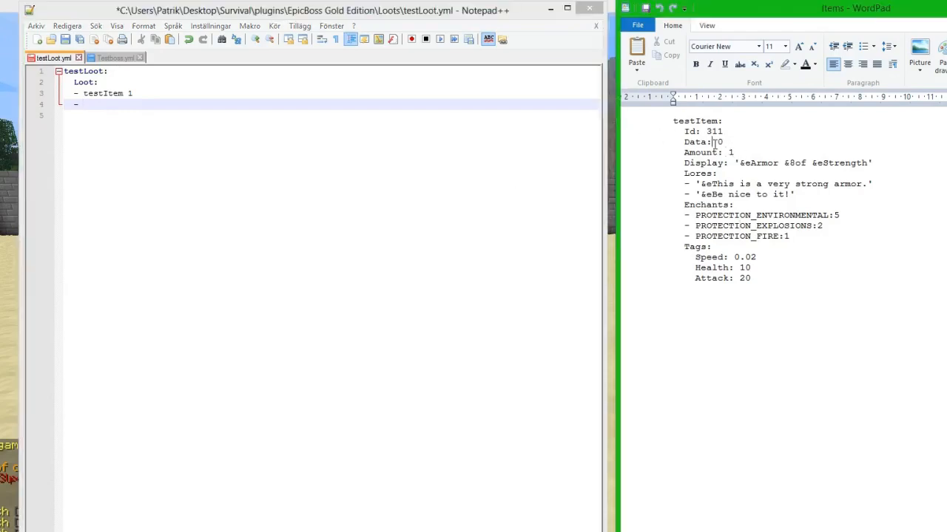
{"action": "left_click_drag", "start_coordinate": [736, 153], "coordinate": [668, 127]}
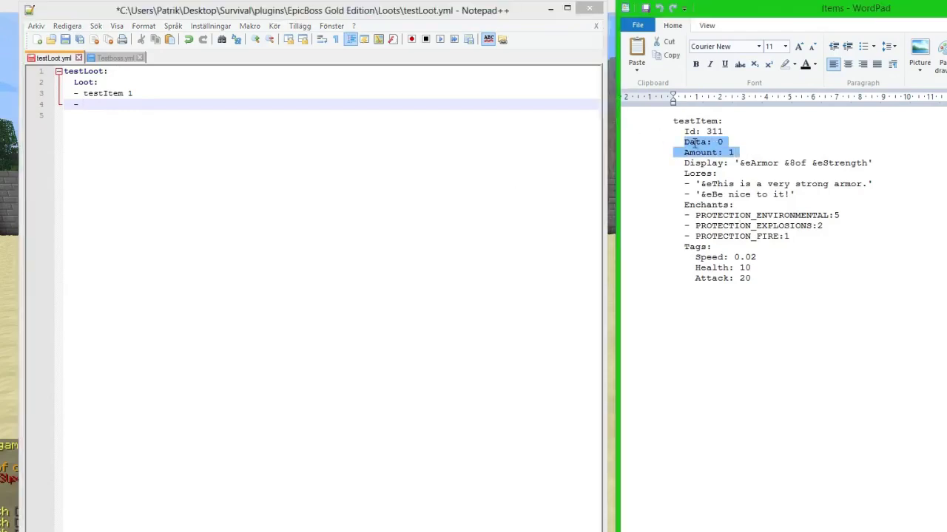
{"action": "left_click", "coordinate": [139, 107]}
{"action": "type", "text": "266:0:16 1"}
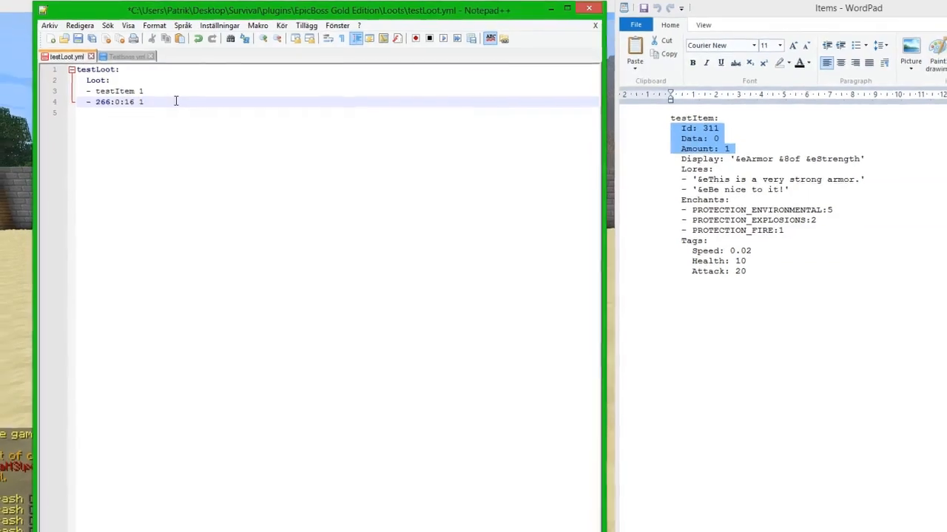
{"action": "key", "text": "ctrl+s"}
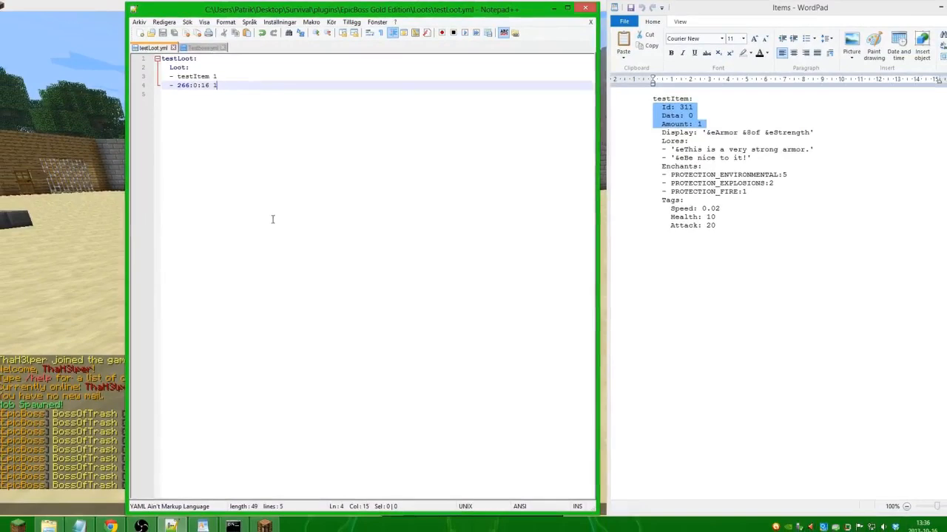
- Run /eb reload in chat, then respawn the boss with /eb mob spawn testboss
{"action": "left_click", "coordinate": [74, 242]}
{"action": "type", "text": "/eb mob spawn testboss"}
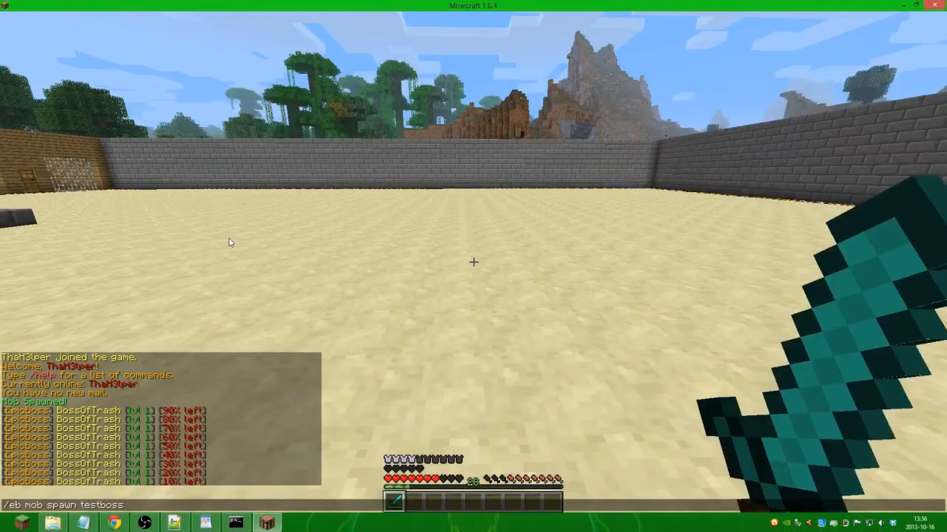
{"action": "key", "text": "BackSpace"}
{"action": "key", "text": "BackSpace"}
{"action": "key", "text": "BackSpace"}
{"action": "type", "text": "/eb relo"}
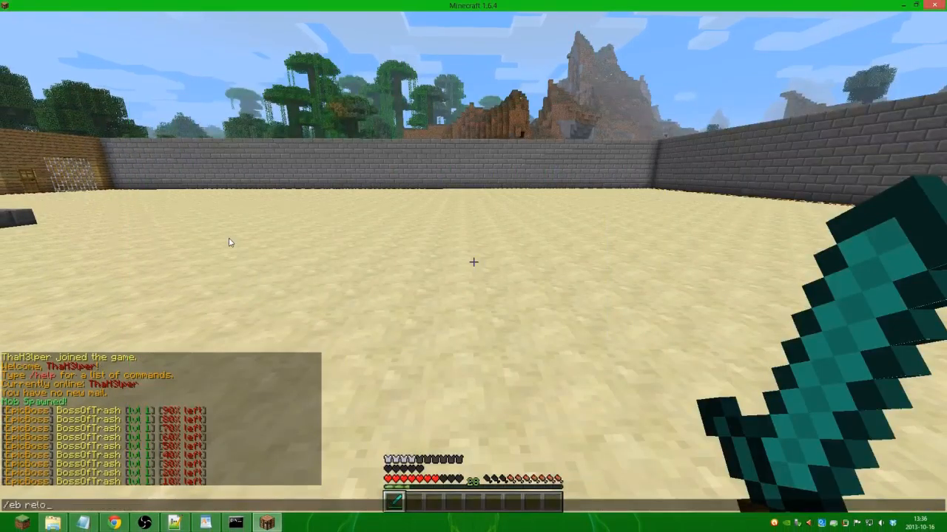
{"action": "type", "text": "ad"}
{"action": "key", "text": "Return"}
{"action": "key", "text": "t"}
{"action": "type", "text": "/eb mob spawn testboss"}
{"action": "key", "text": "Return"}
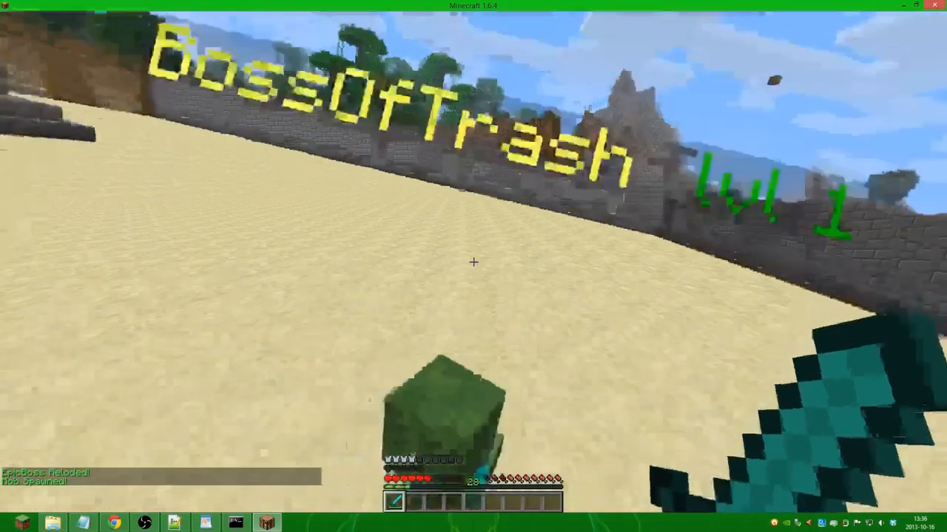
- Kill the respawned BossOfTrash and check the dropped gold ingots in the inventory
{"action": "left_click", "coordinate": [473, 261]}
{"action": "left_click", "coordinate": [473, 262]}
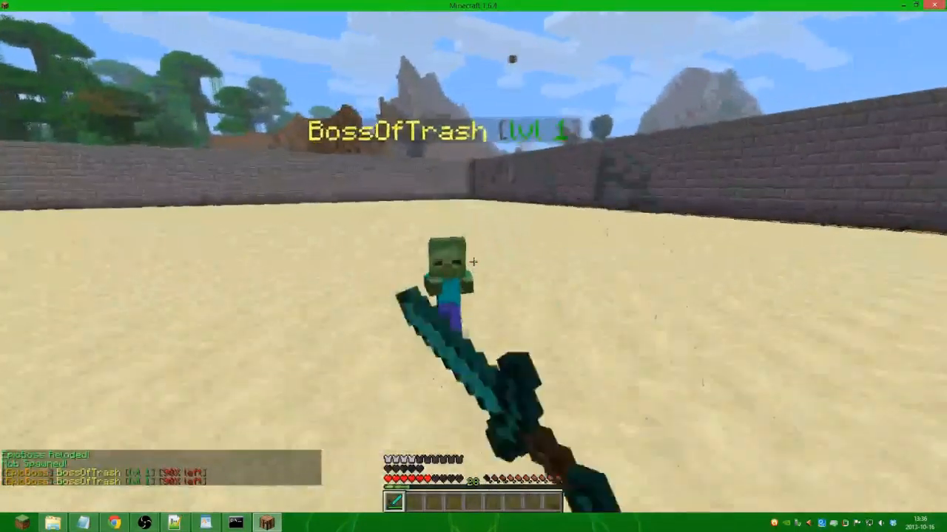
{"action": "left_click", "coordinate": [473, 262]}
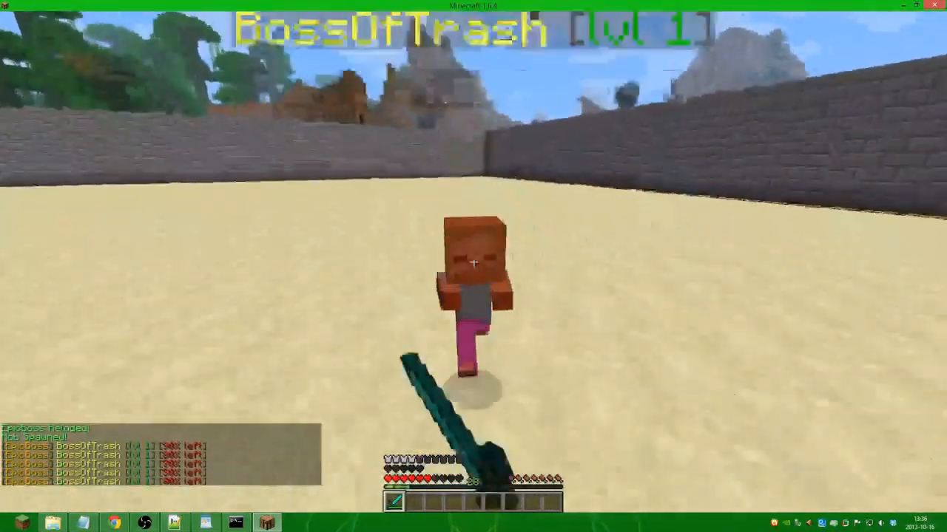
{"action": "left_click", "coordinate": [473, 262]}
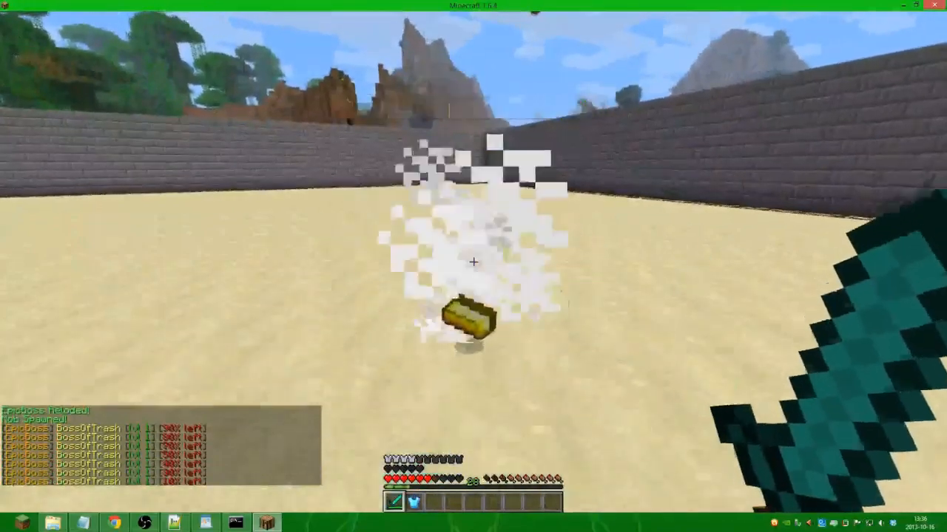
{"action": "key", "text": "e"}
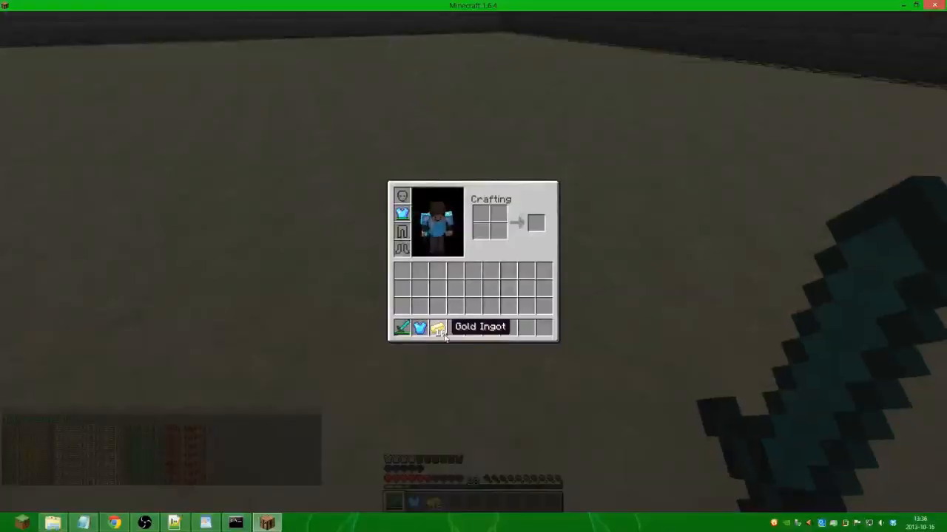
{"action": "key", "text": "e"}
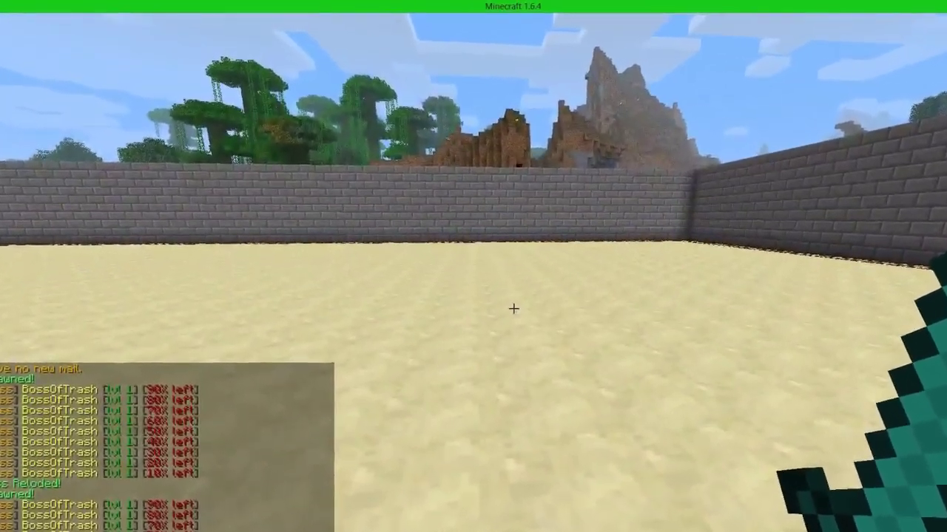
- Return to Notepad++, accept the reload prompts and place the cursor on empty line 5 of testLoot.yml
{"action": "left_click", "coordinate": [206, 525]}
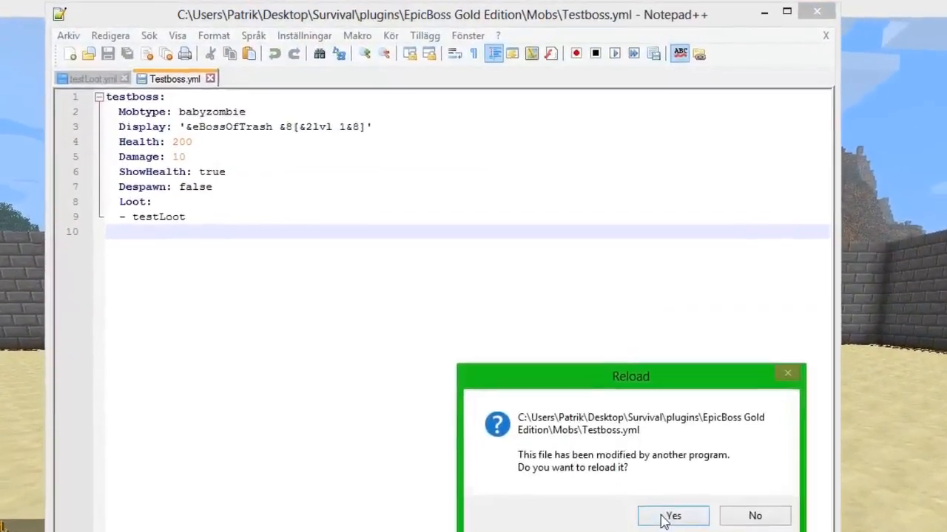
{"action": "left_click", "coordinate": [663, 522]}
{"action": "key", "text": "Return"}
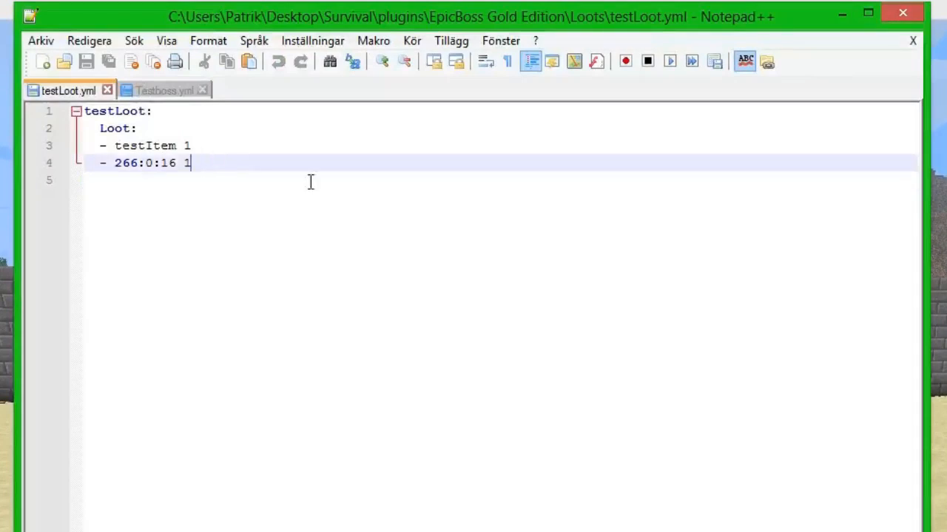
{"action": "left_click", "coordinate": [397, 196]}
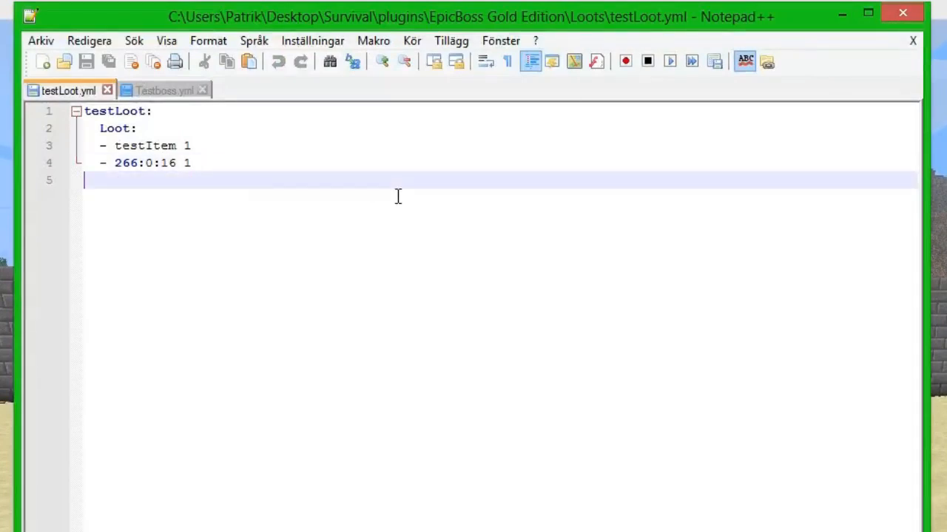
{"action": "type", "text": "IronLoot"}
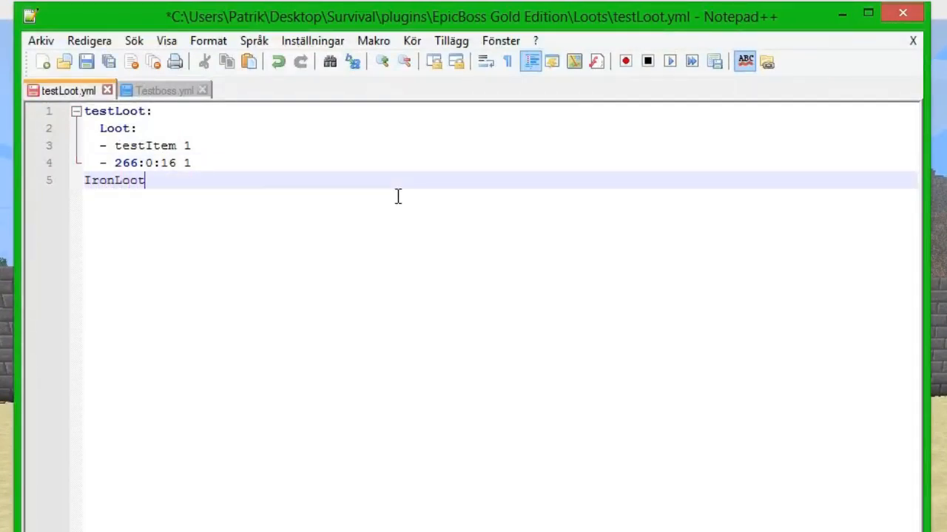
{"action": "type", "text": ":"}
- Add an IronLoot section with Loot entry '- 265:0:16 1' and save testLoot.yml
{"action": "key", "text": "Return"}
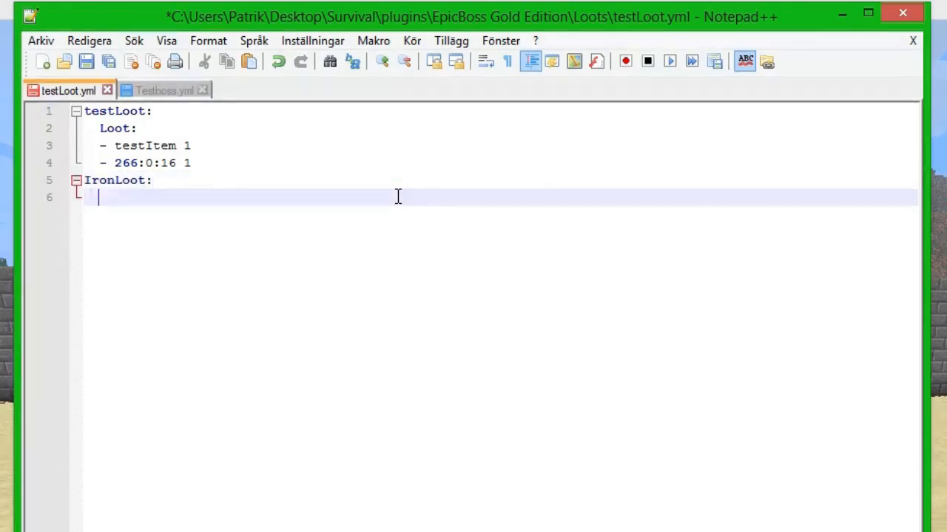
{"action": "type", "text": "Loot:"}
{"action": "key", "text": "Return"}
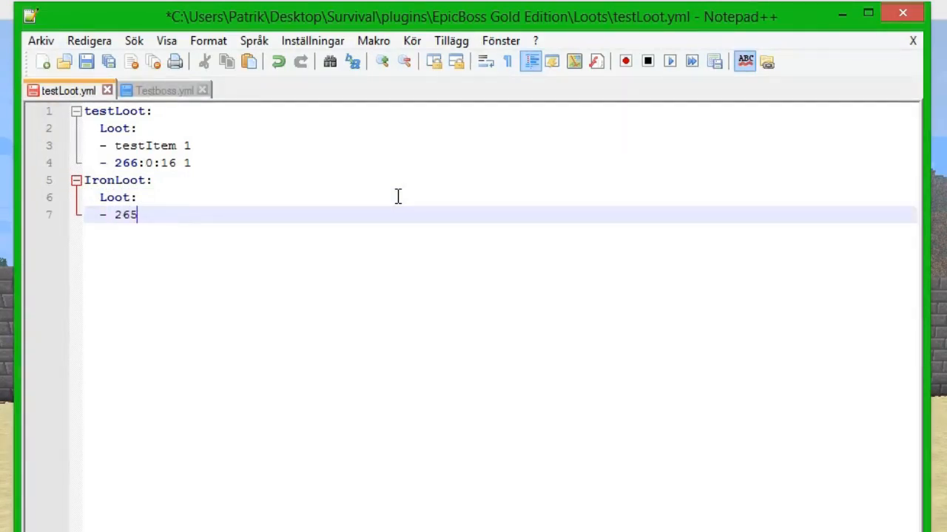
{"action": "type", "text": ":0:16 1"}
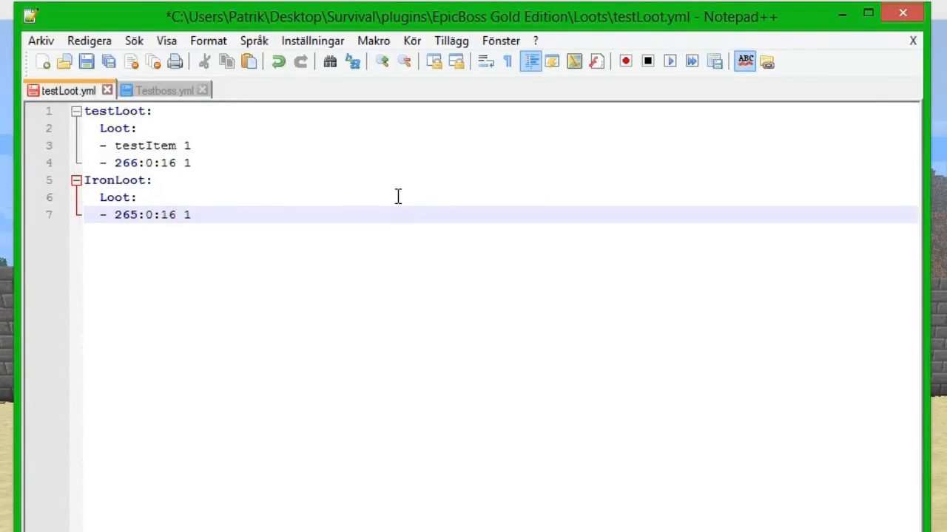
{"action": "key", "text": "ctrl+s"}
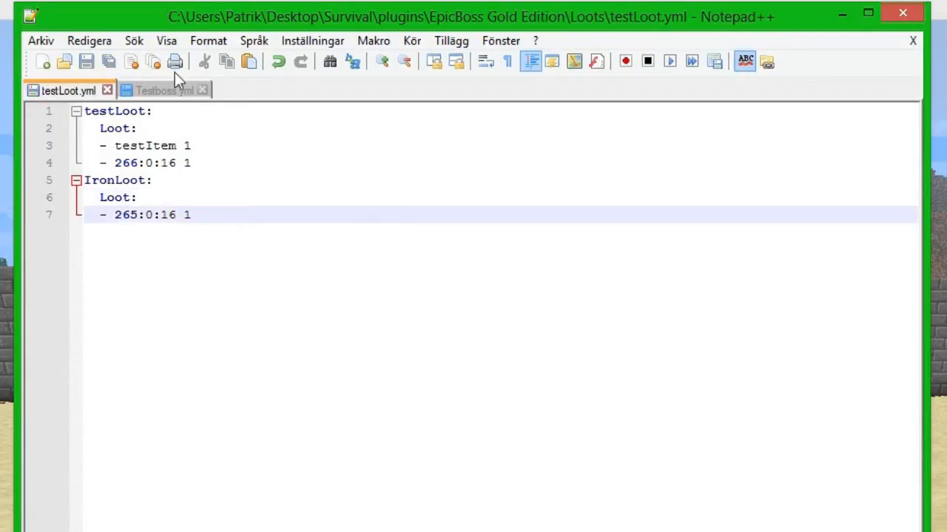
{"action": "left_click_drag", "start_coordinate": [238, 217], "coordinate": [52, 180]}
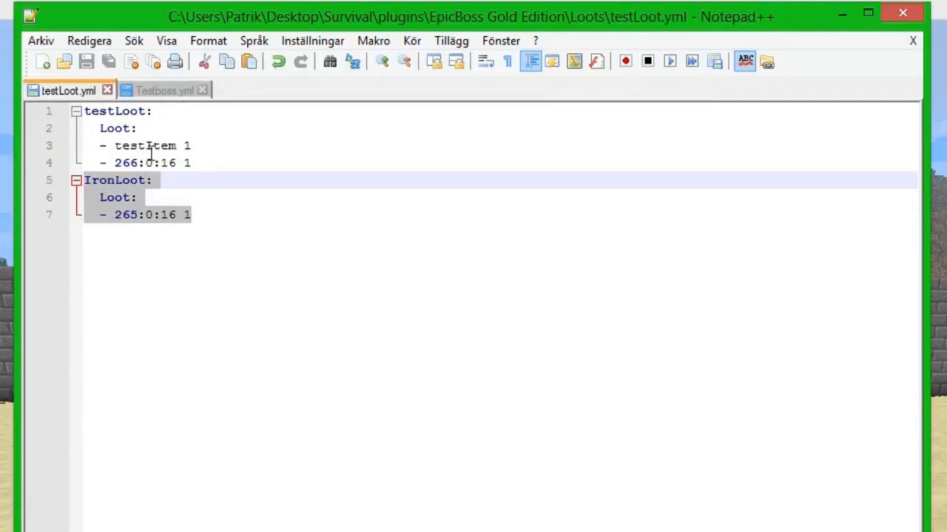
- Add a new '- ' list line after testLoot in Testboss.yml and copy the name IronLoot from testLoot.yml
{"action": "left_click", "coordinate": [166, 93]}
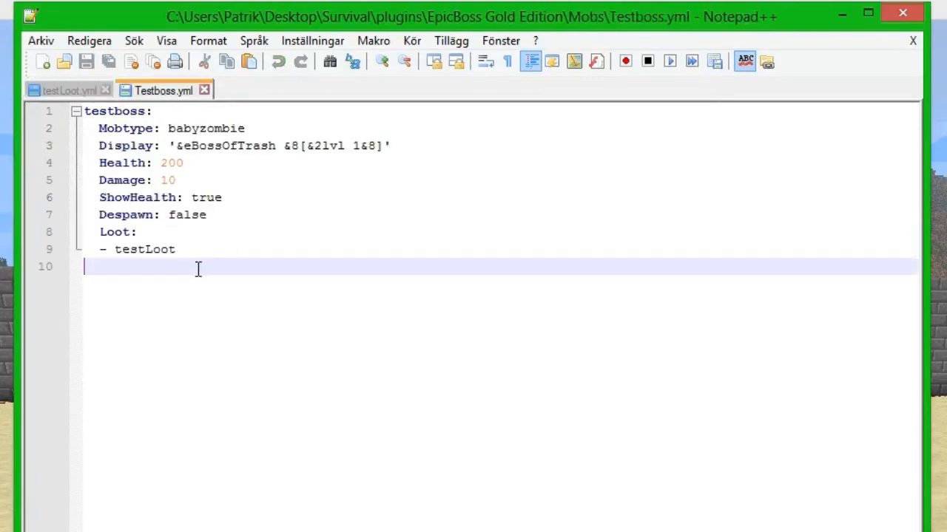
{"action": "left_click", "coordinate": [215, 250]}
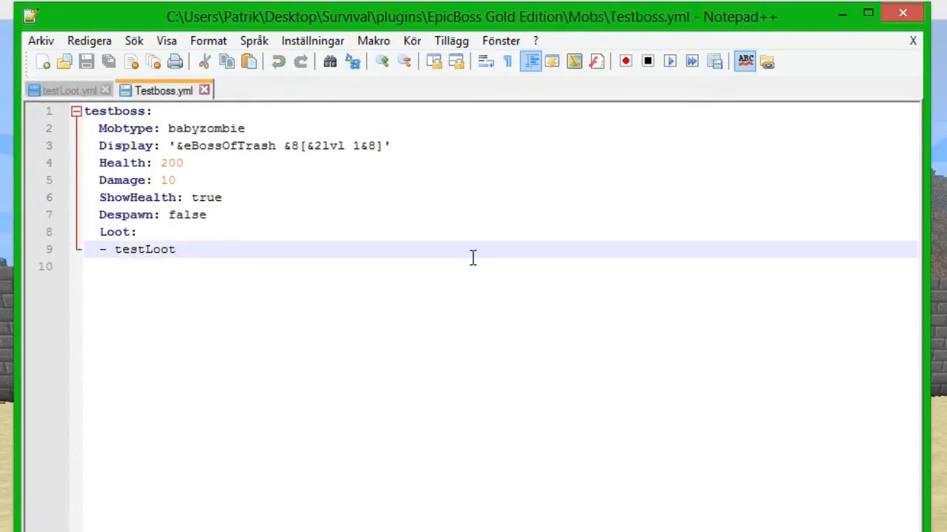
{"action": "key", "text": "Return"}
{"action": "type", "text": "-"}
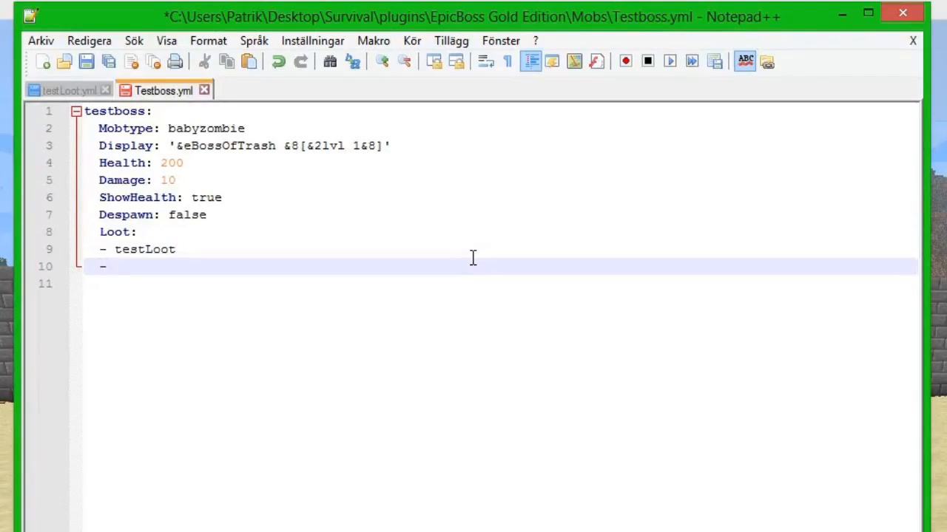
{"action": "left_click", "coordinate": [49, 90]}
{"action": "left_click", "coordinate": [152, 164]}
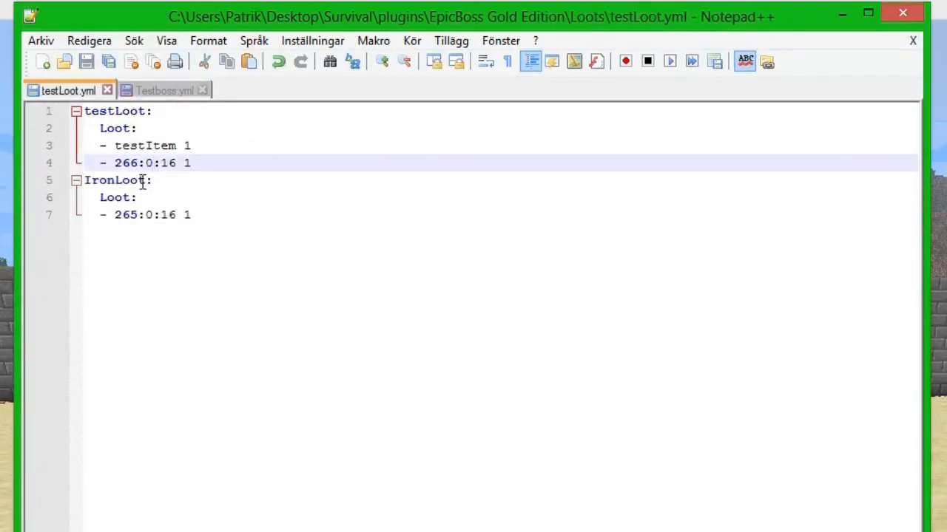
{"action": "left_click_drag", "start_coordinate": [148, 180], "coordinate": [84, 181]}
{"action": "key", "text": "ctrl+c"}
- Paste IronLoot as the second Loot entry in Testboss.yml and save it
{"action": "left_click", "coordinate": [163, 91]}
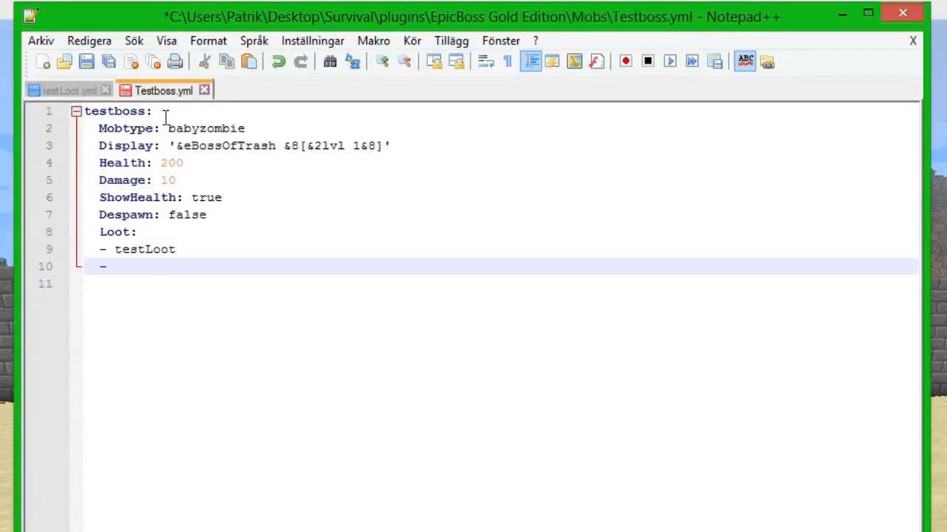
{"action": "key", "text": "ctrl+v"}
{"action": "key", "text": "ctrl+s"}
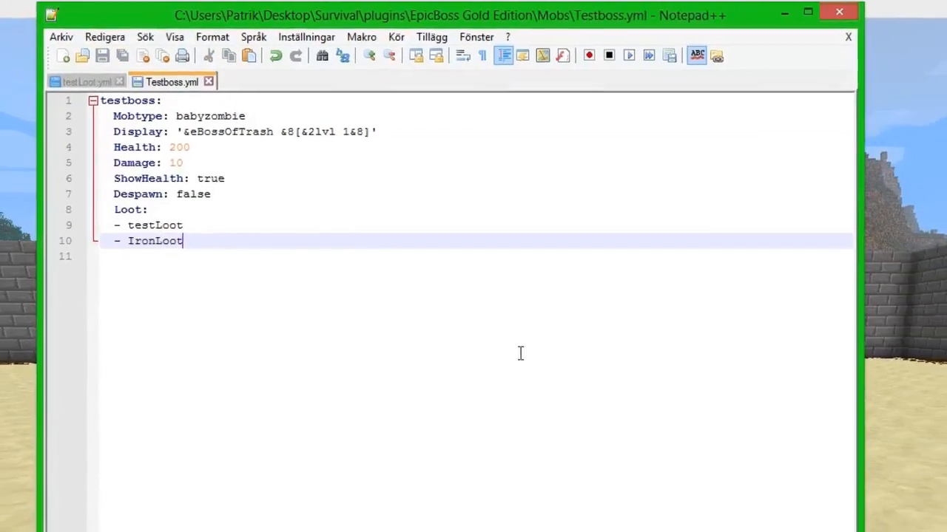
- In Minecraft chat run /eb reload, then /eb mob spawn testboss to spawn the boss
{"action": "left_click", "coordinate": [727, 302]}
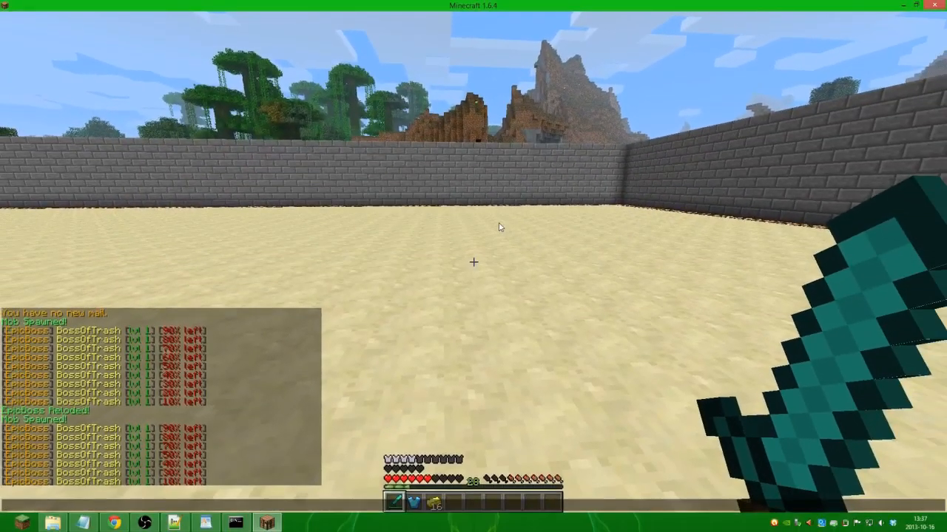
{"action": "key", "text": "Up"}
{"action": "key", "text": "Up"}
{"action": "key", "text": "Return"}
{"action": "key", "text": "t"}
{"action": "key", "text": "Up"}
{"action": "key", "text": "Up"}
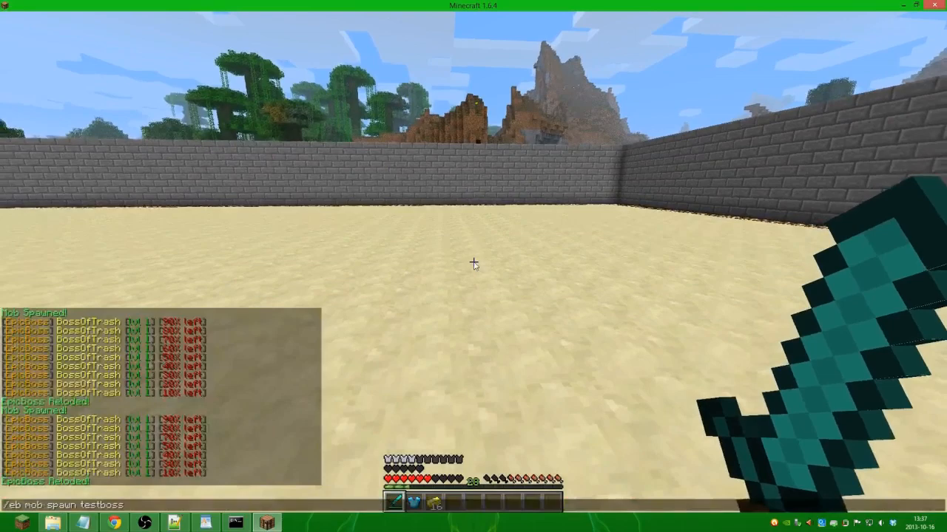
{"action": "key", "text": "Return"}
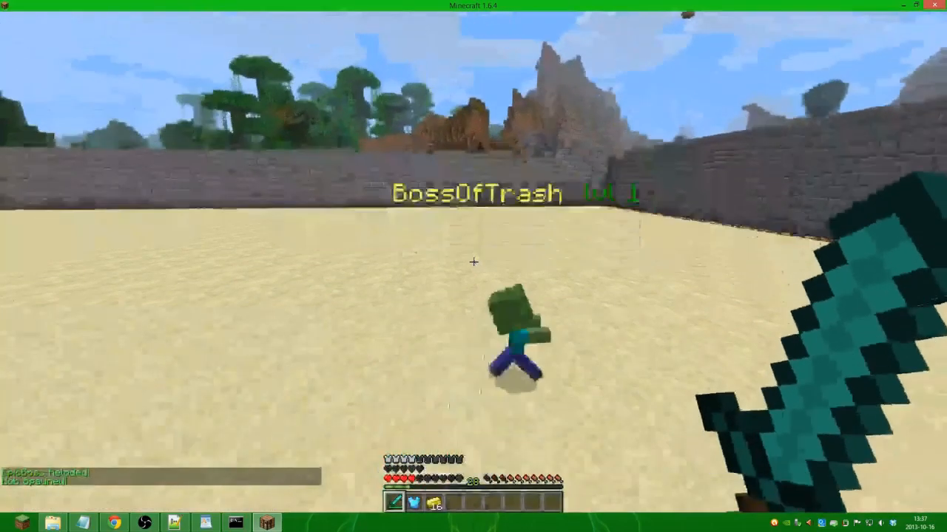
- Attack the BossOfTrash boss with the sword until it dies
{"action": "left_click", "coordinate": [473, 264]}
{"action": "left_click", "coordinate": [474, 260]}
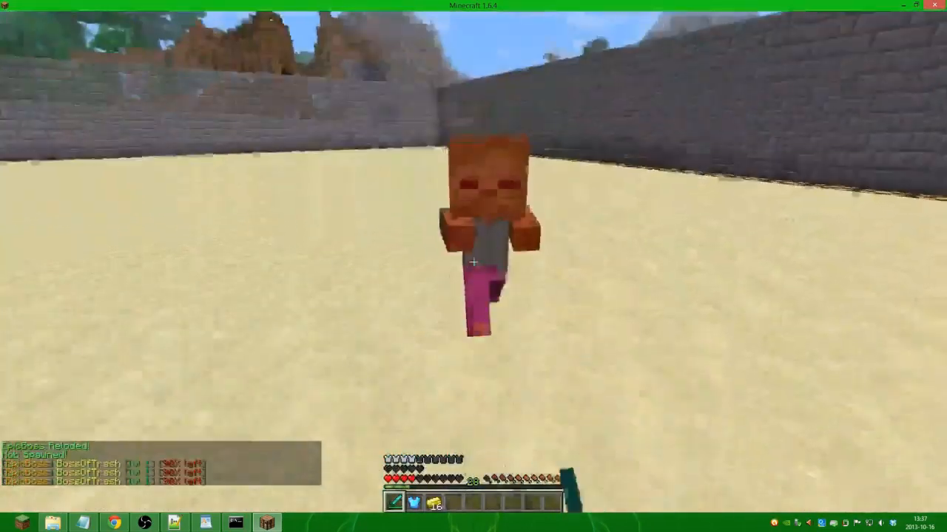
{"action": "left_click", "coordinate": [473, 262]}
{"action": "left_click", "coordinate": [473, 260]}
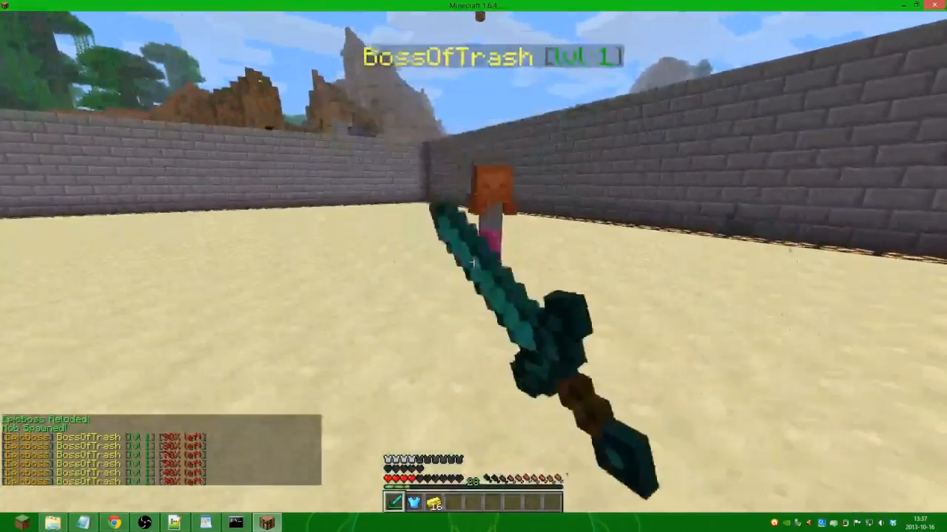
{"action": "left_click", "coordinate": [473, 261]}
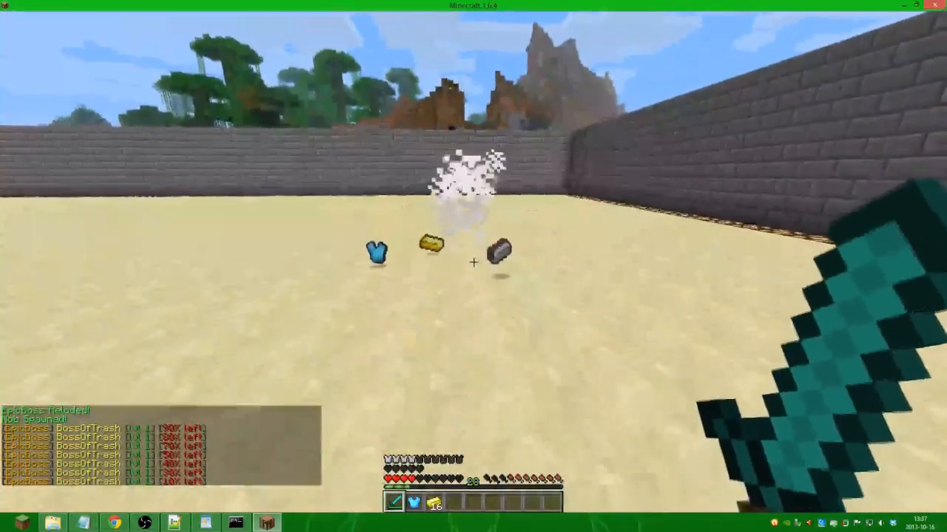
- Walk over the dropped chestplate, gold and iron to collect them, then leave the game
{"action": "key", "text": "w"}
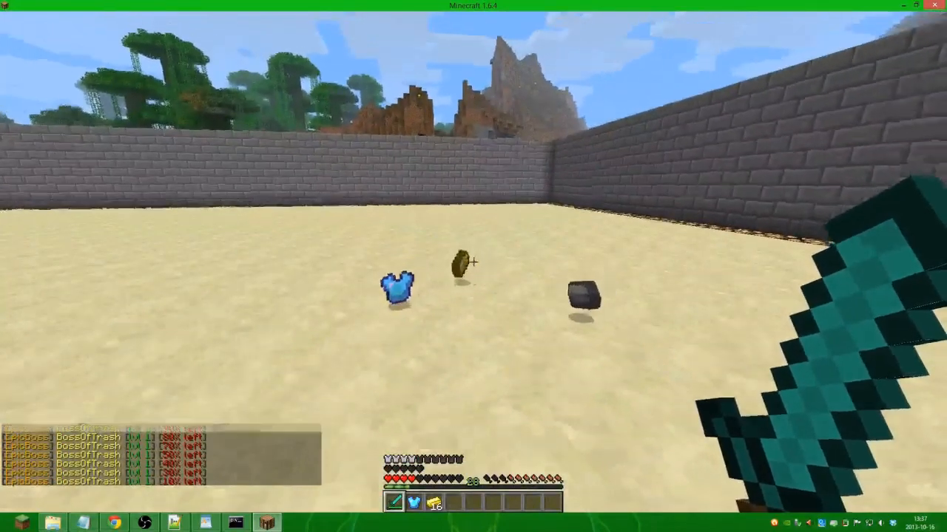
{"action": "key", "text": "w"}
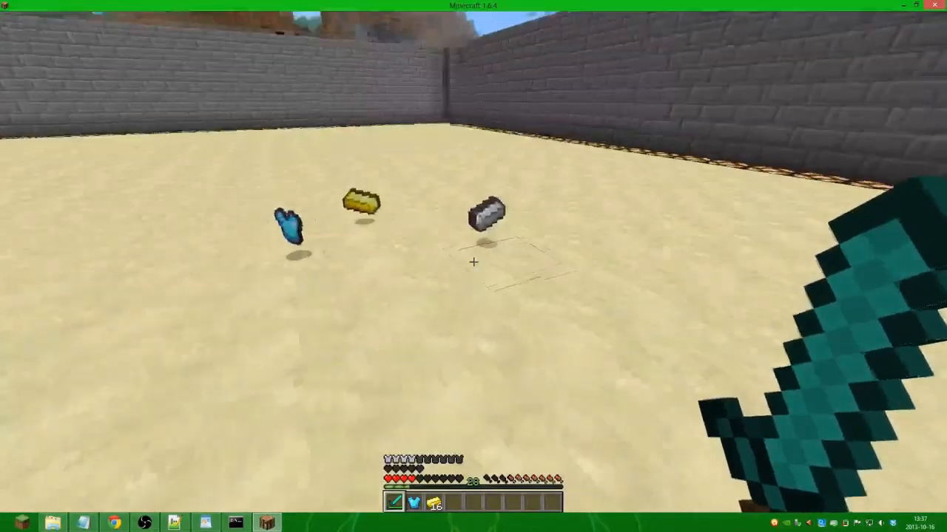
{"action": "key", "text": "w"}
{"action": "key", "text": "w"}
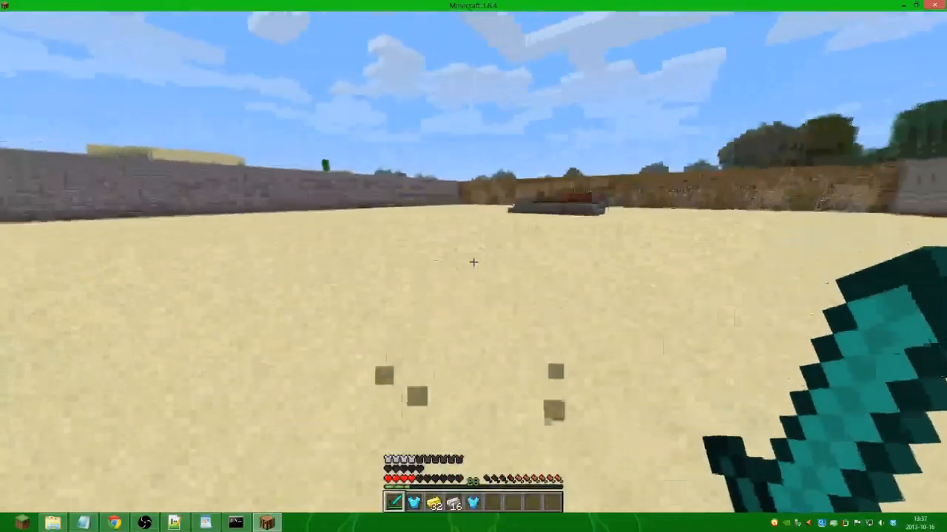
{"action": "key", "text": "alt+Tab"}
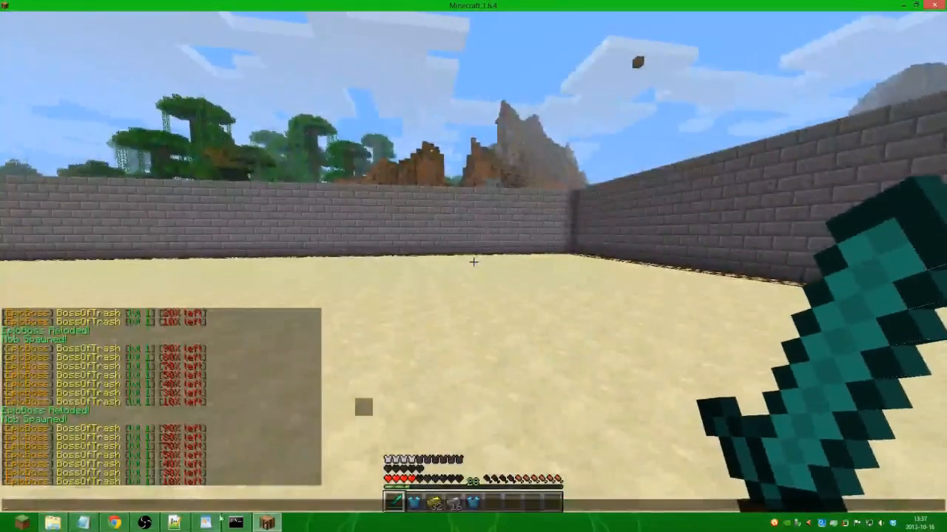
- Accept the reload prompts, give the 265:0:16 entry a 0.4 drop chance and save testLoot.yml
{"action": "left_click", "coordinate": [173, 523]}
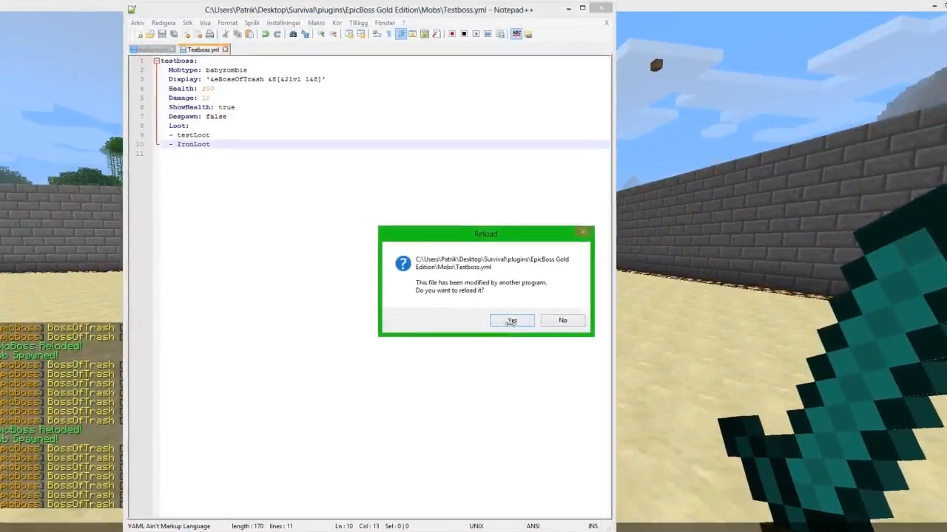
{"action": "left_click", "coordinate": [507, 321]}
{"action": "left_click", "coordinate": [569, 391]}
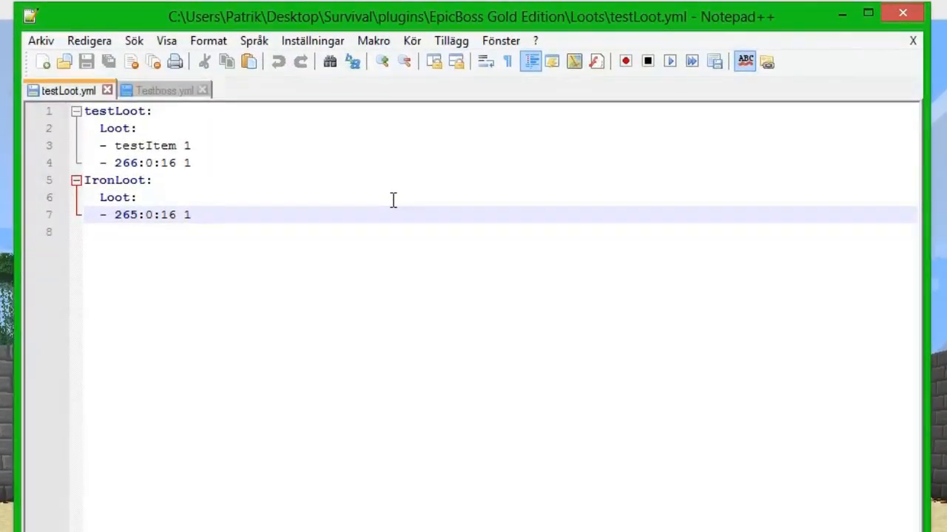
{"action": "key", "text": "BackSpace"}
{"action": "type", "text": "0."}
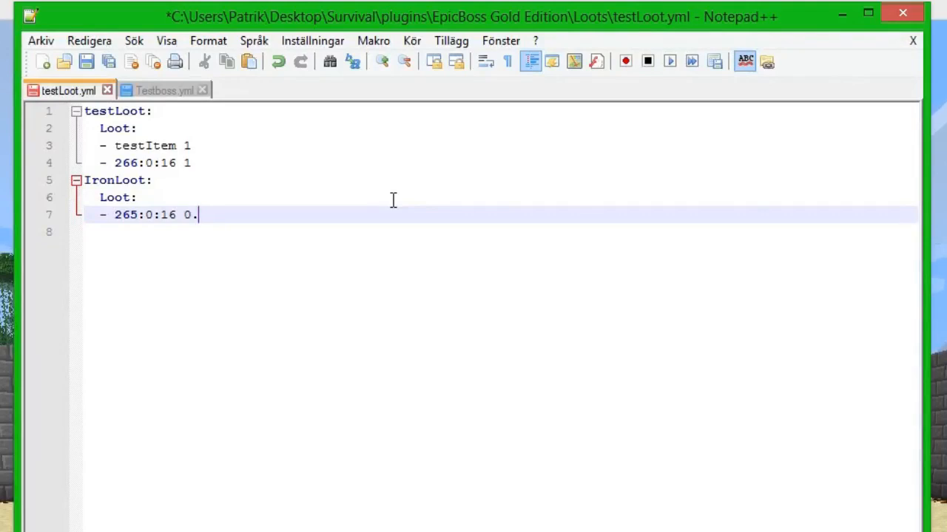
{"action": "type", "text": "40"}
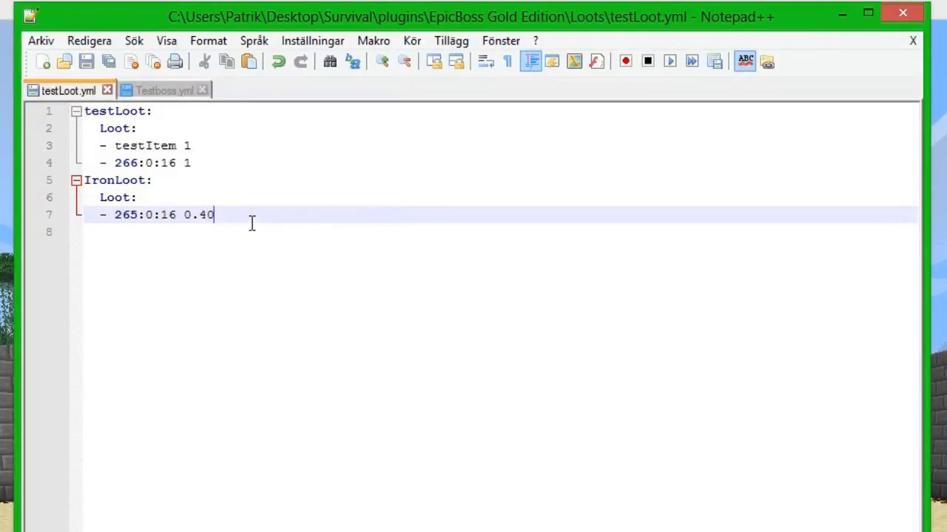
{"action": "key", "text": "BackSpace"}
{"action": "key", "text": "ctrl+s"}
- Set testItem's drop chance to 0.5 and 266:0:16's to 0.25, then save the file
{"action": "left_click", "coordinate": [213, 148]}
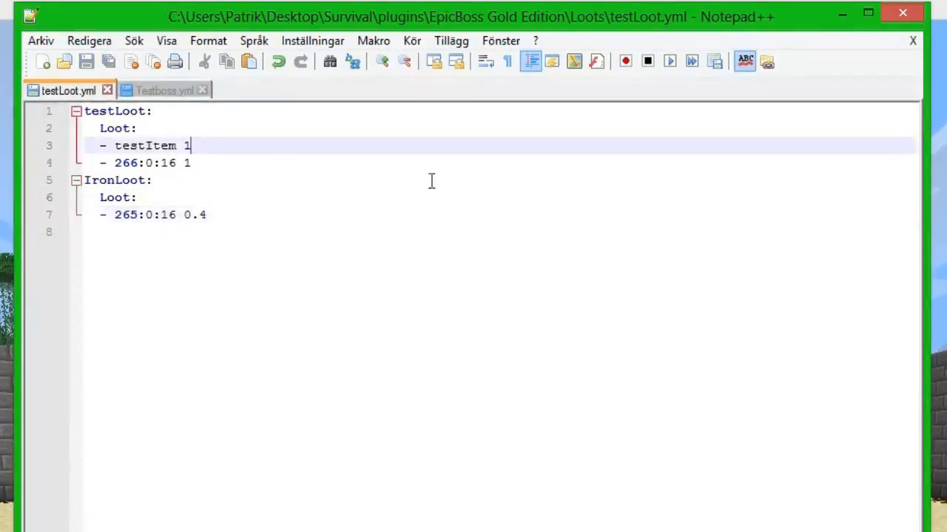
{"action": "key", "text": "BackSpace"}
{"action": "type", "text": "0.5"}
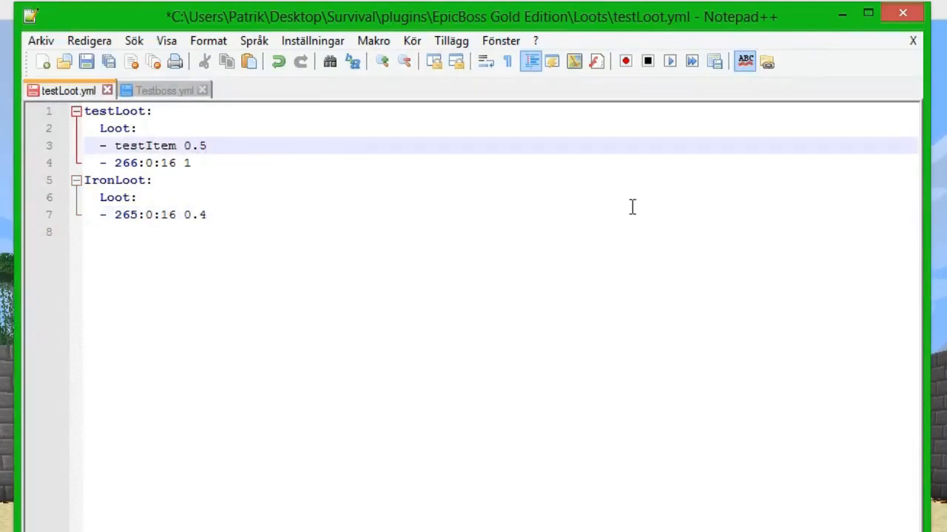
{"action": "key", "text": "Down"}
{"action": "key", "text": "BackSpace"}
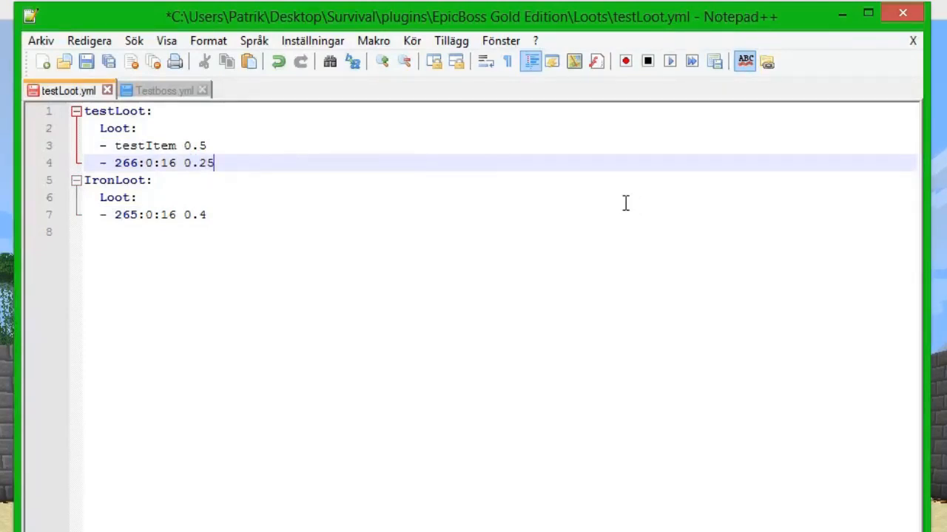
{"action": "key", "text": "ctrl+s"}
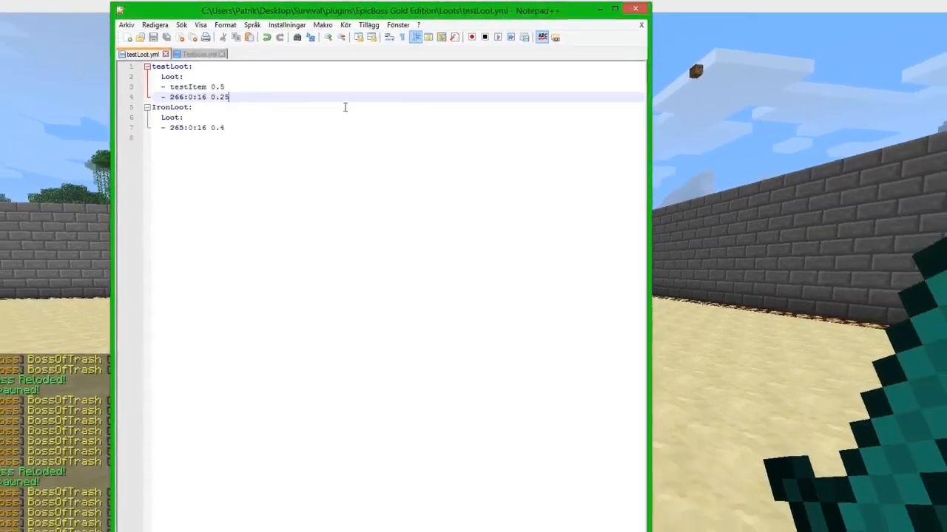
- Back in Minecraft, run /eb reload and /heal to reload the plugin and heal the player
{"action": "left_click", "coordinate": [57, 190]}
{"action": "type", "text": "/eb reload"}
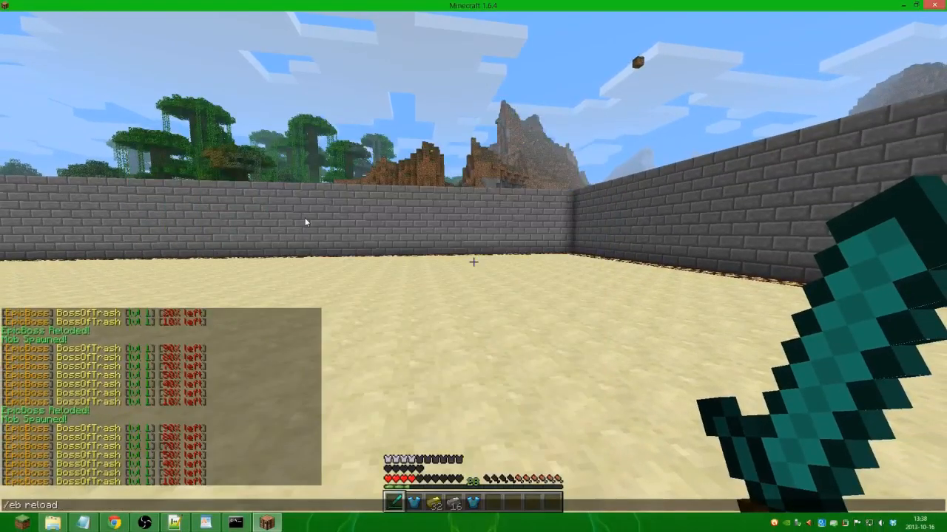
{"action": "key", "text": "Return"}
{"action": "type", "text": "/l"}
{"action": "key", "text": "Return"}
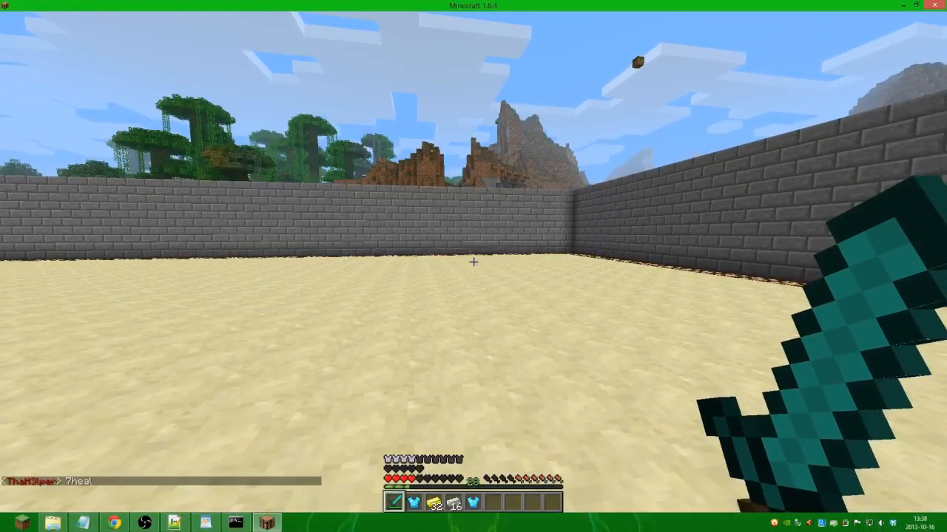
{"action": "type", "text": "/"}
{"action": "key", "text": "Escape"}
{"action": "type", "text": "/"}
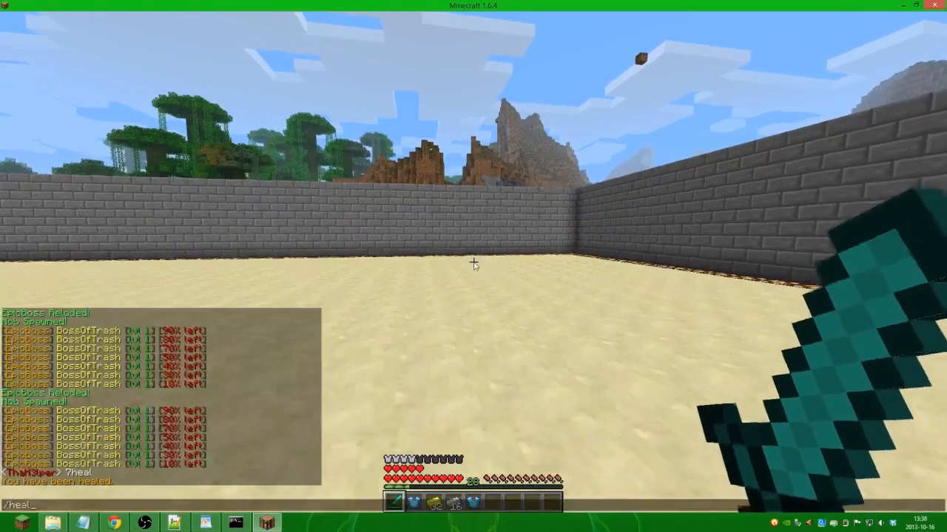
{"action": "type", "text": "heal"}
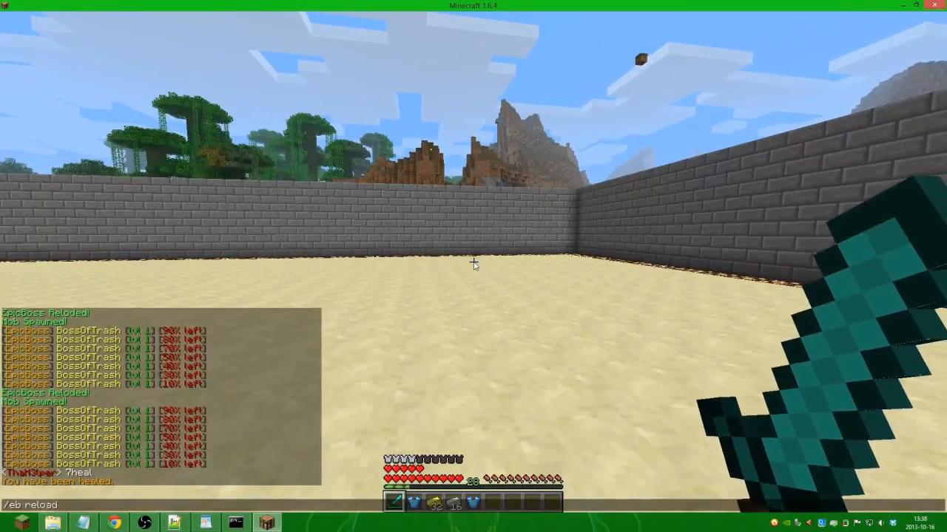
- Run /eb reload again, then /eb mob spawn testboss to spawn a BossOfTrash boss
{"action": "key", "text": "Return"}
{"action": "type", "text": "/"}
{"action": "key", "text": "Up"}
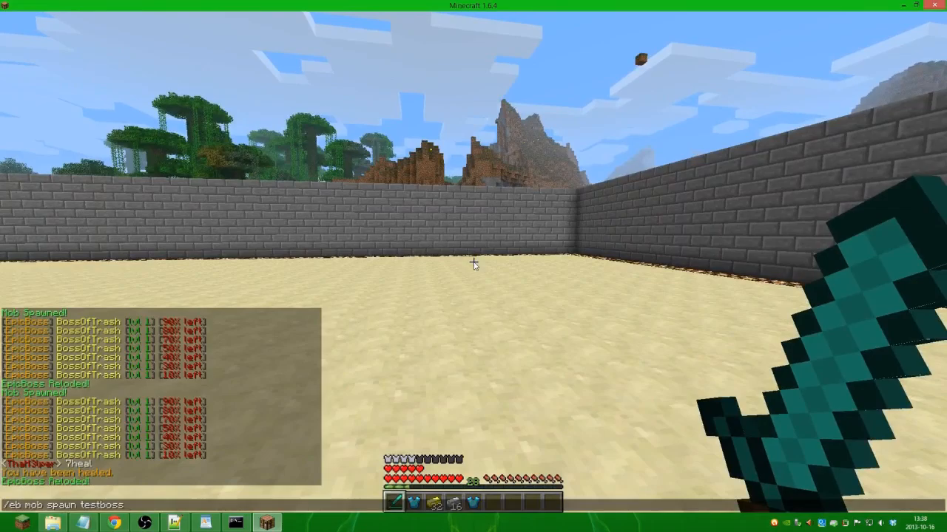
{"action": "key", "text": "Return"}
- Kill the spawned boss and walk toward its dropped chestplate
{"action": "left_click", "coordinate": [473, 266]}
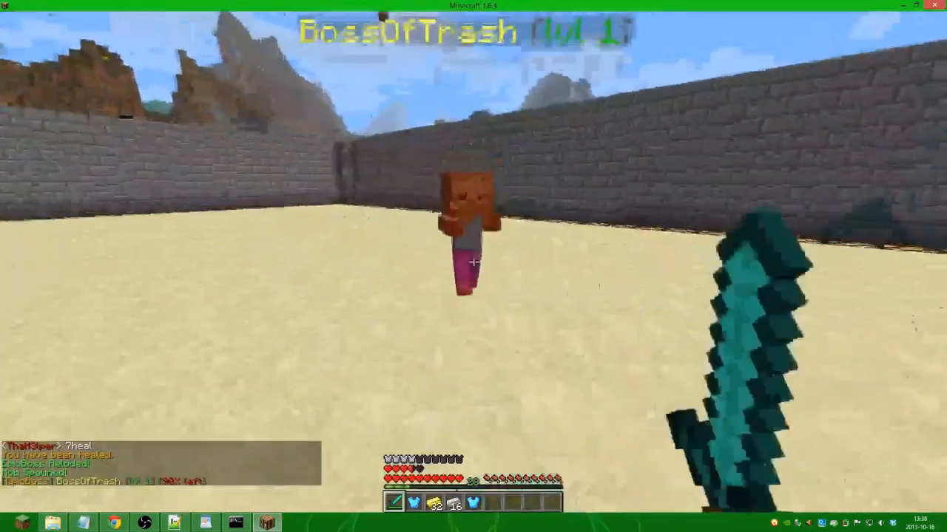
{"action": "left_click", "coordinate": [473, 266]}
{"action": "left_click", "coordinate": [473, 266]}
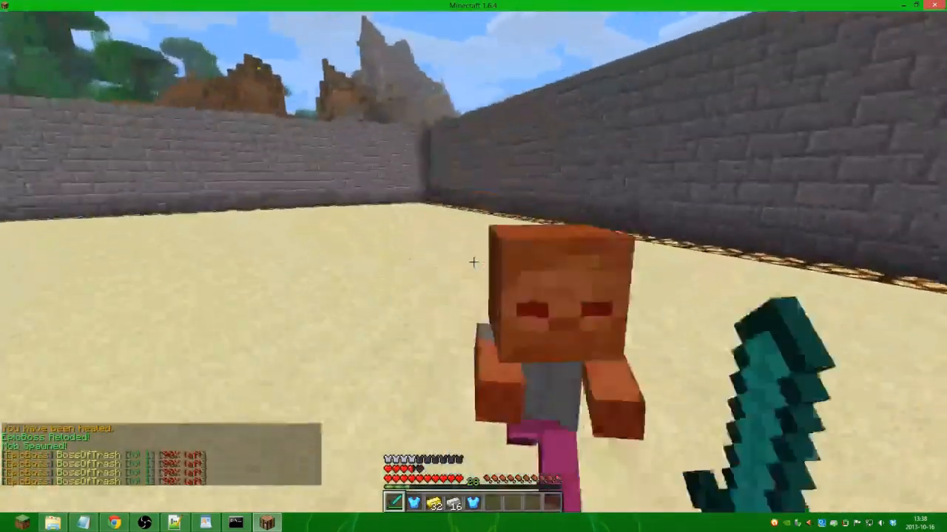
{"action": "left_click", "coordinate": [473, 263]}
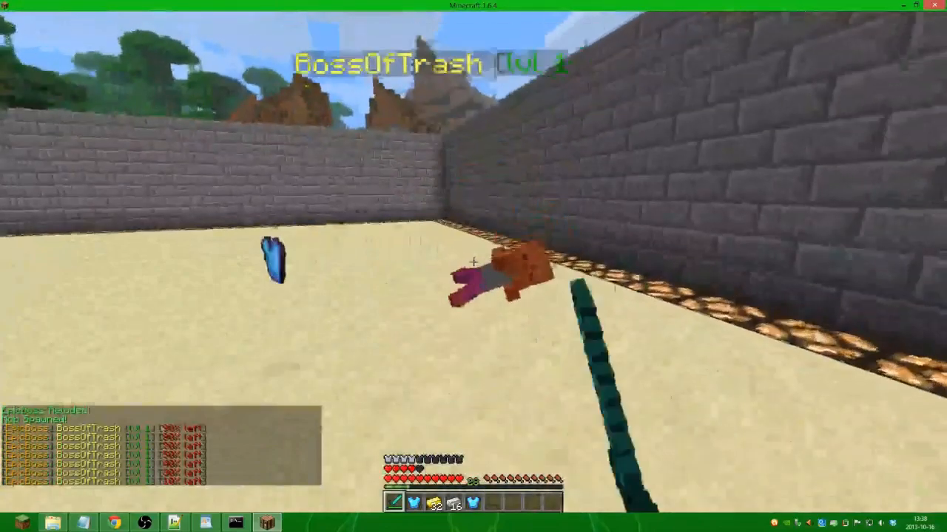
{"action": "key", "text": "w"}
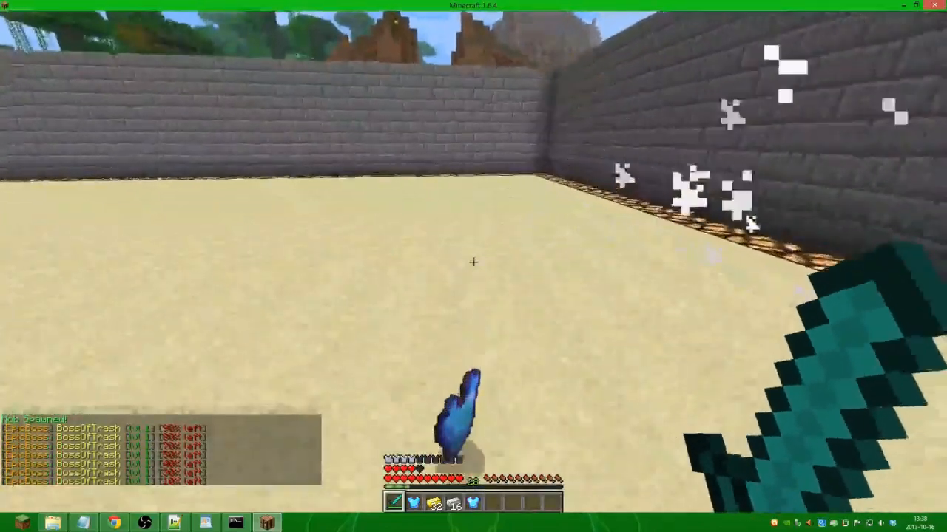
- Kill the approaching zombie boss and spawn another testboss from chat
{"action": "left_click", "coordinate": [473, 262]}
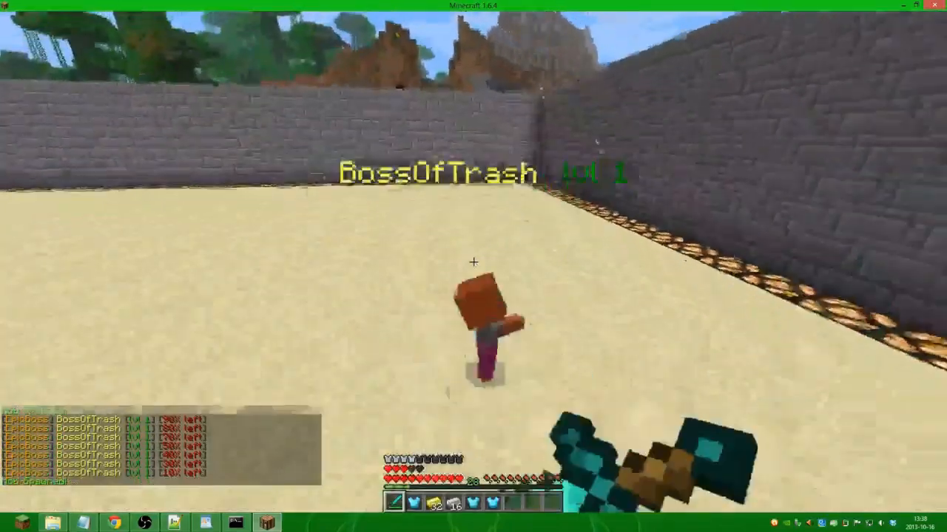
{"action": "left_click", "coordinate": [474, 262]}
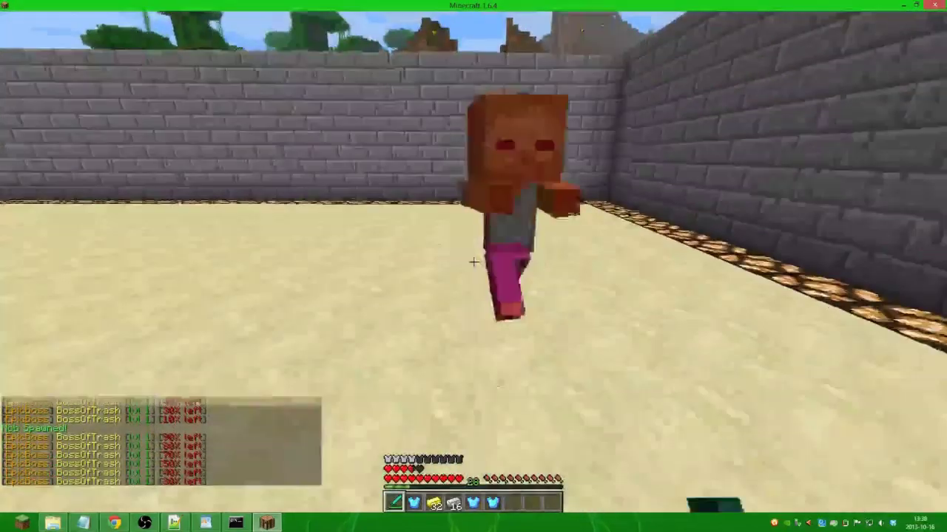
{"action": "left_click", "coordinate": [473, 262]}
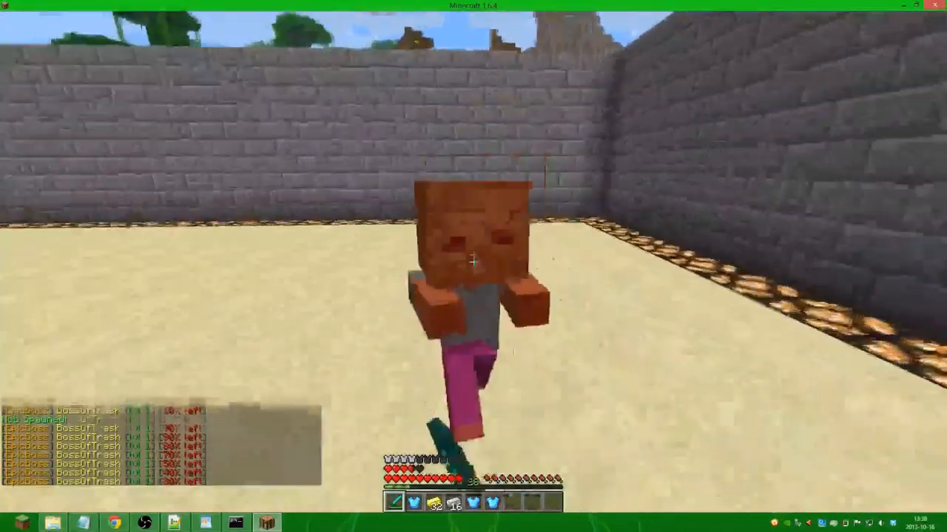
{"action": "key", "text": "t"}
{"action": "type", "text": "/eb mob spawn testboss"}
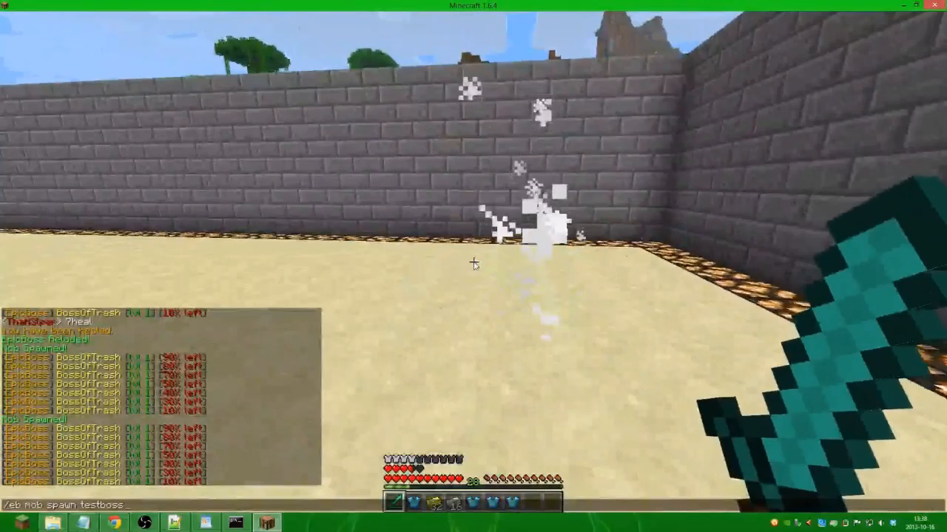
{"action": "key", "text": "Return"}
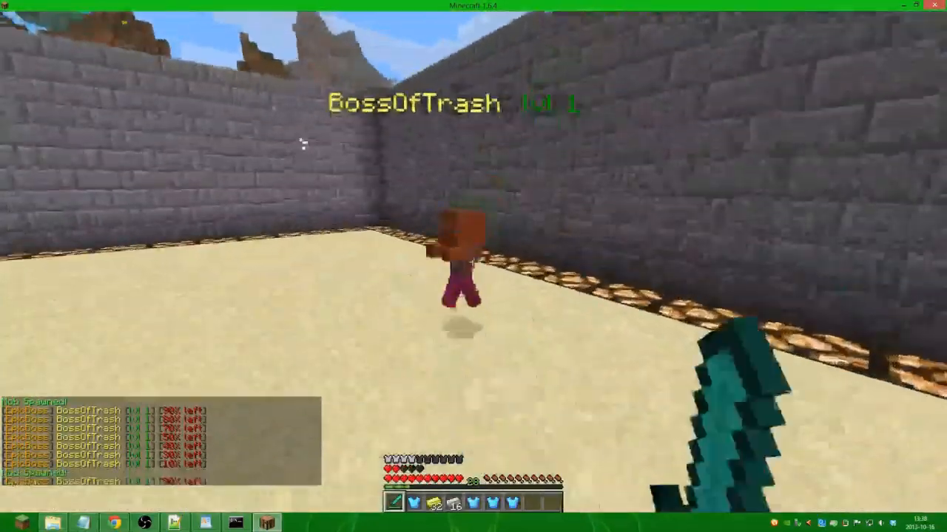
- Kill the new boss and walk over its drops to pick up the gold, iron and armour
{"action": "left_click", "coordinate": [474, 266]}
{"action": "left_click", "coordinate": [473, 267]}
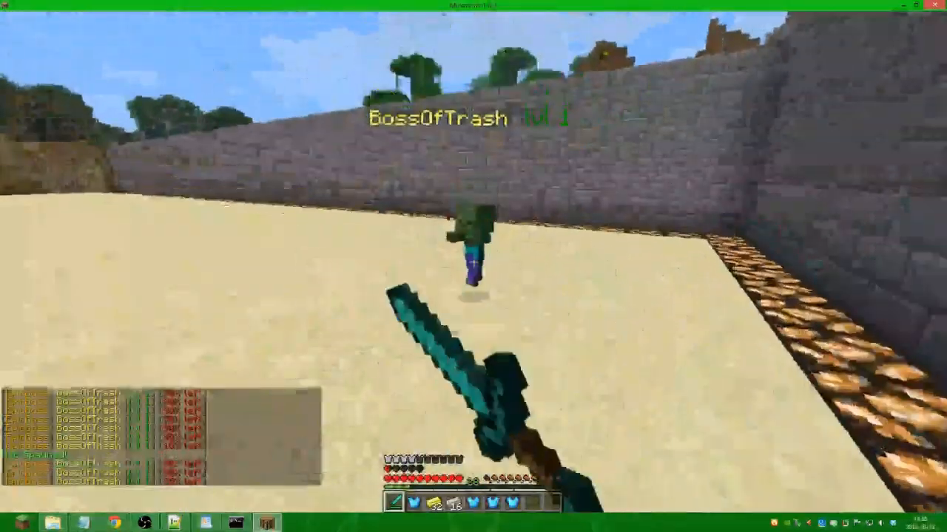
{"action": "left_click", "coordinate": [474, 263]}
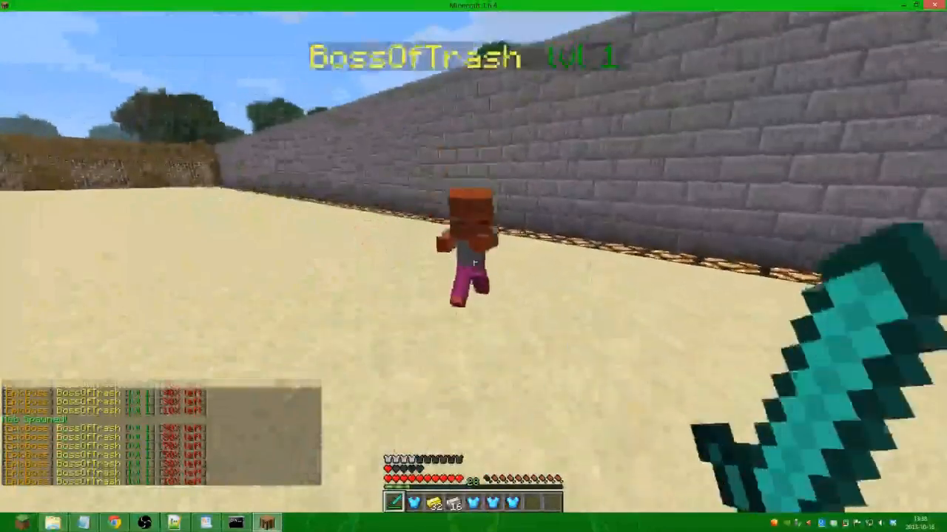
{"action": "left_click", "coordinate": [474, 263]}
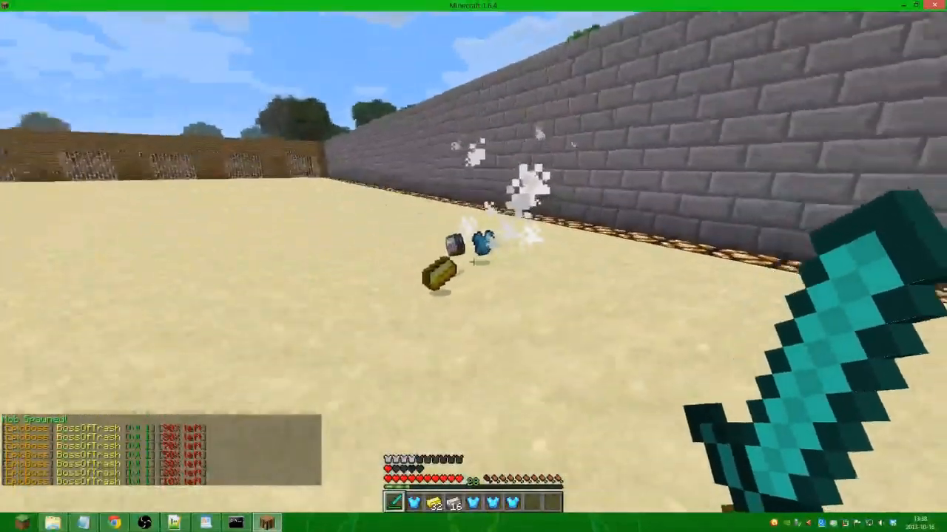
{"action": "key", "text": "w"}
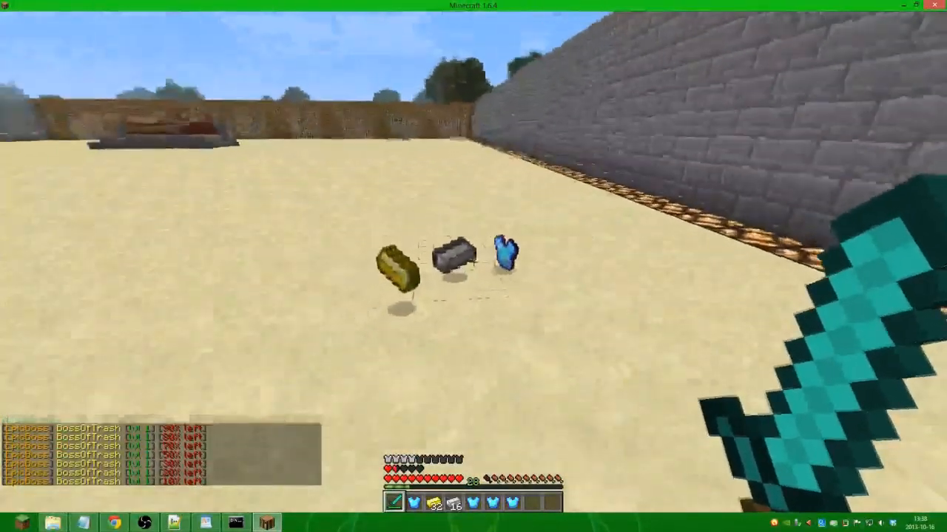
{"action": "key", "text": "w"}
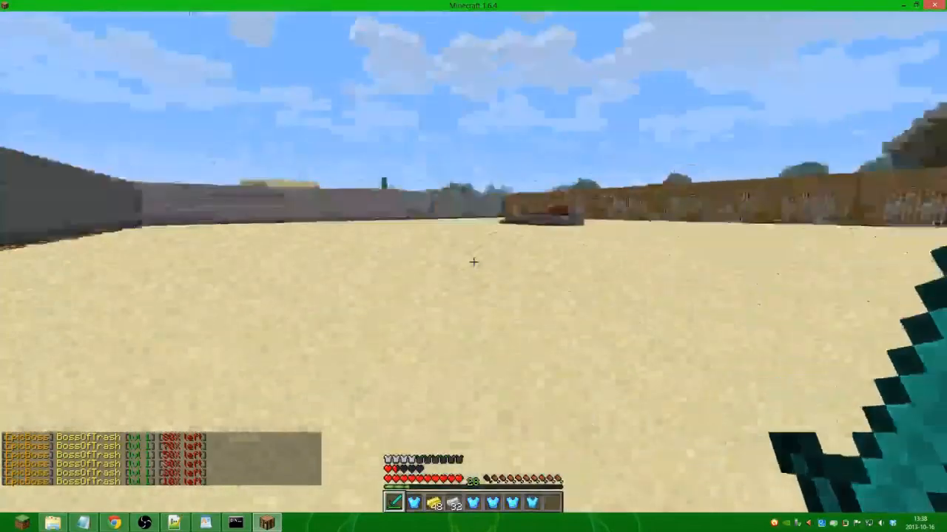
{"action": "key", "text": "w"}
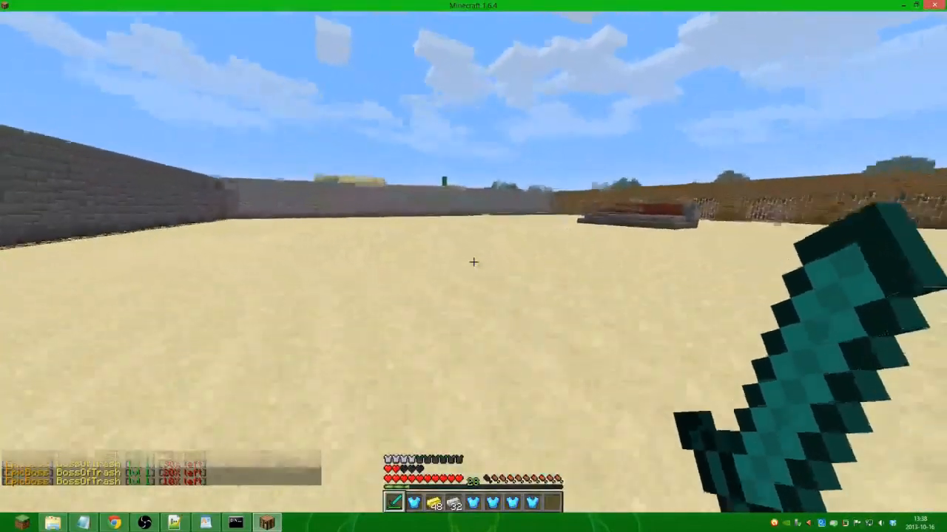
{"action": "key", "text": "w"}
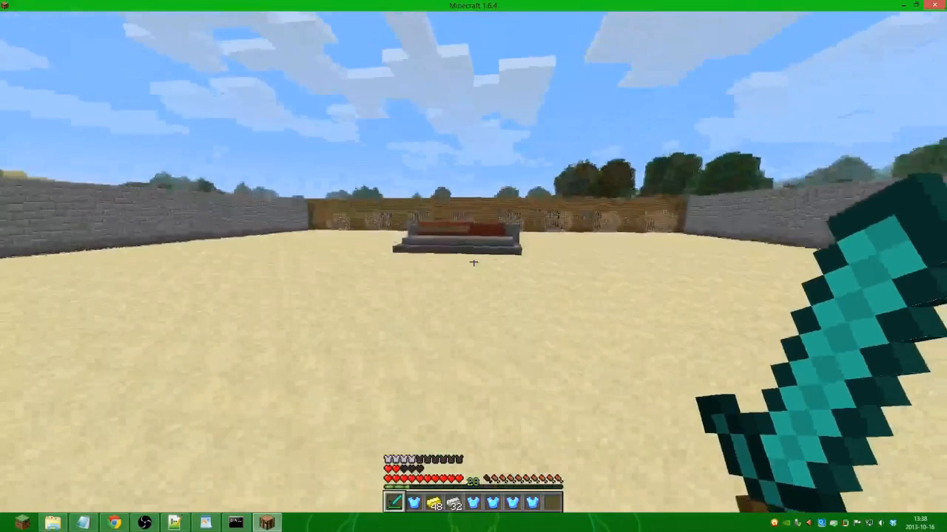
{"action": "key", "text": "w"}
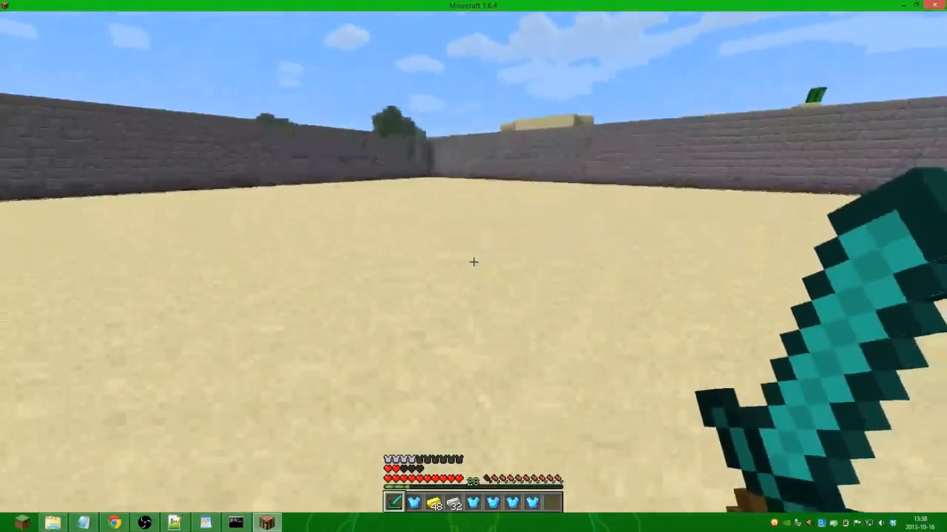
{"action": "key", "text": "w"}
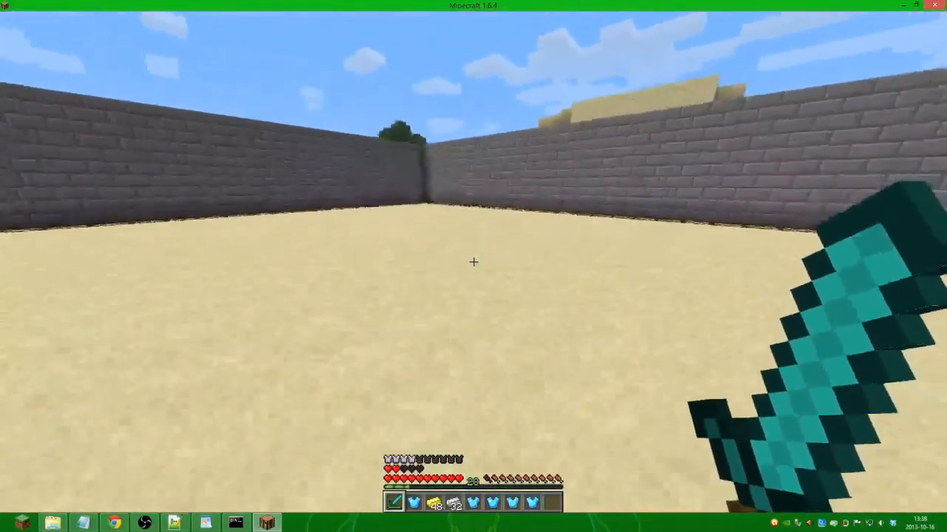
{"action": "key", "text": "w"}
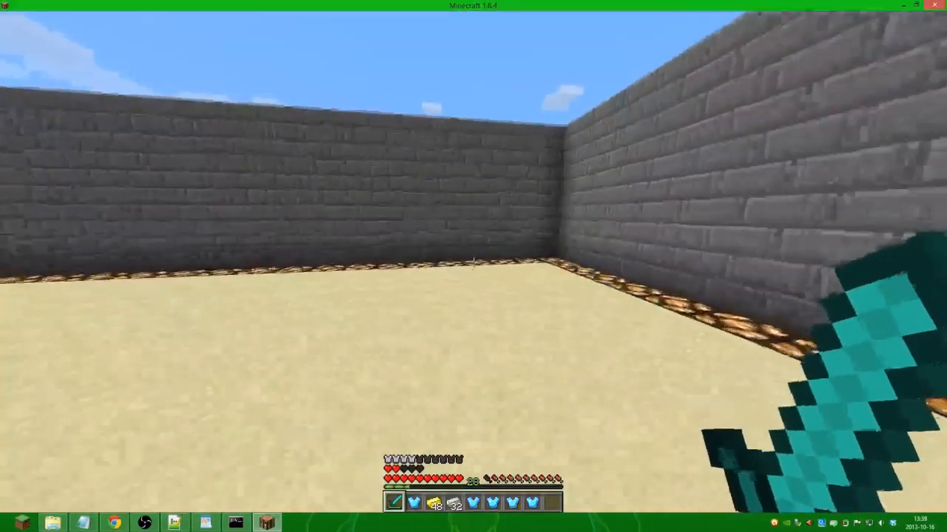
{"action": "key", "text": "w"}
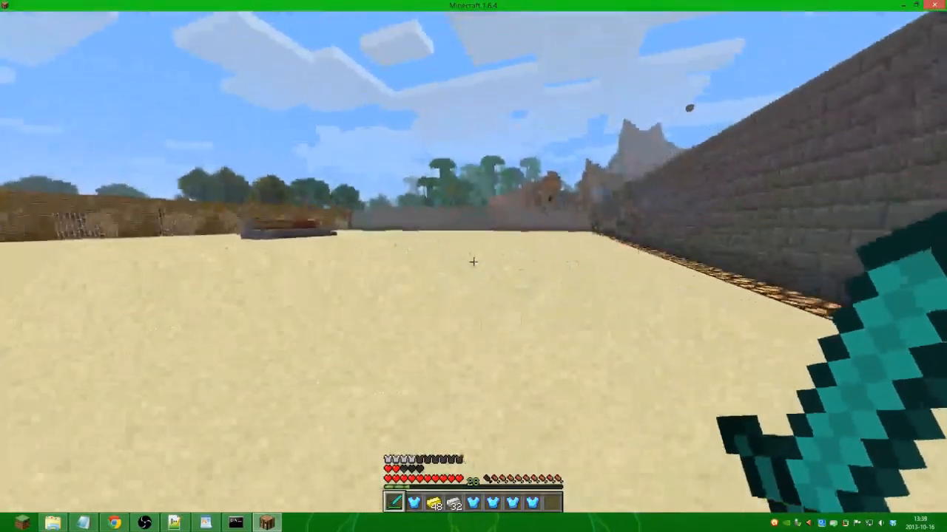